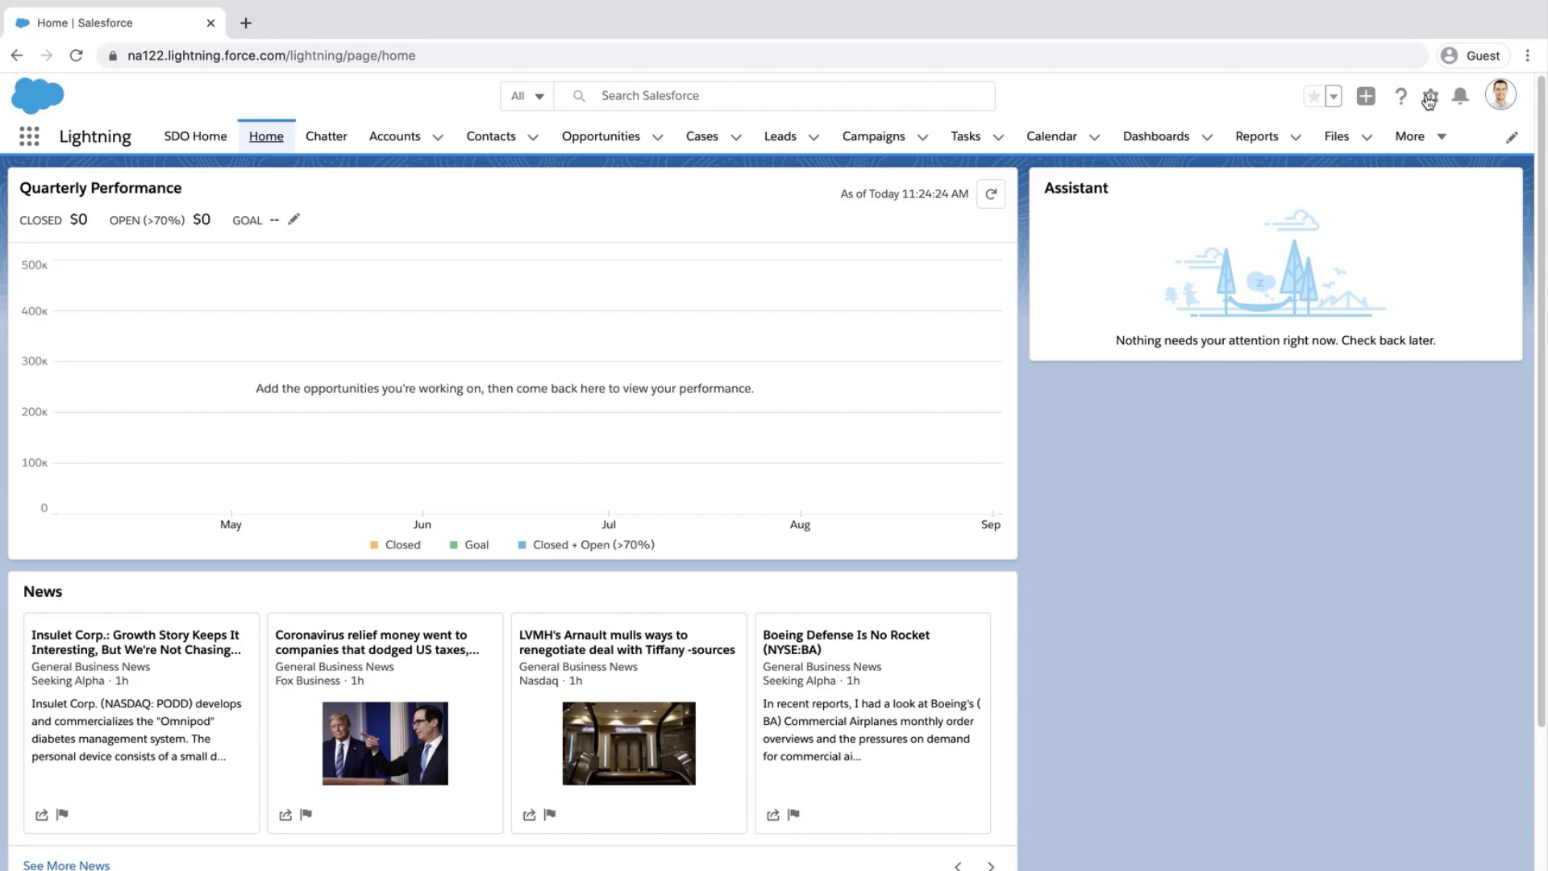
Step: Go to Setup's Account Fields & Relationships in Object Manager and begin a new custom field
click(1429, 98)
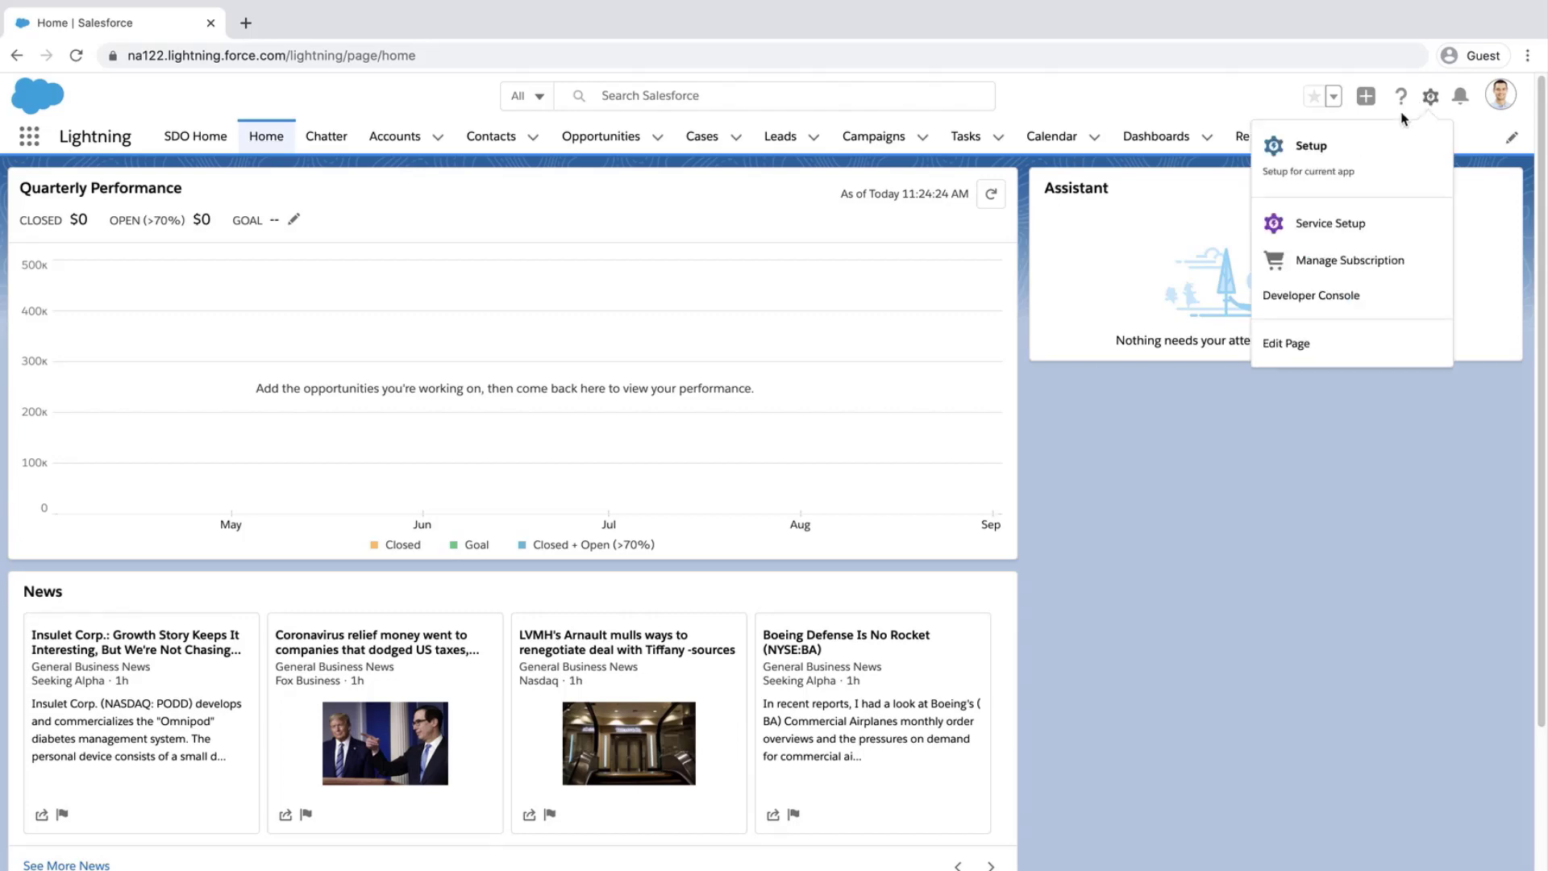
click(1350, 148)
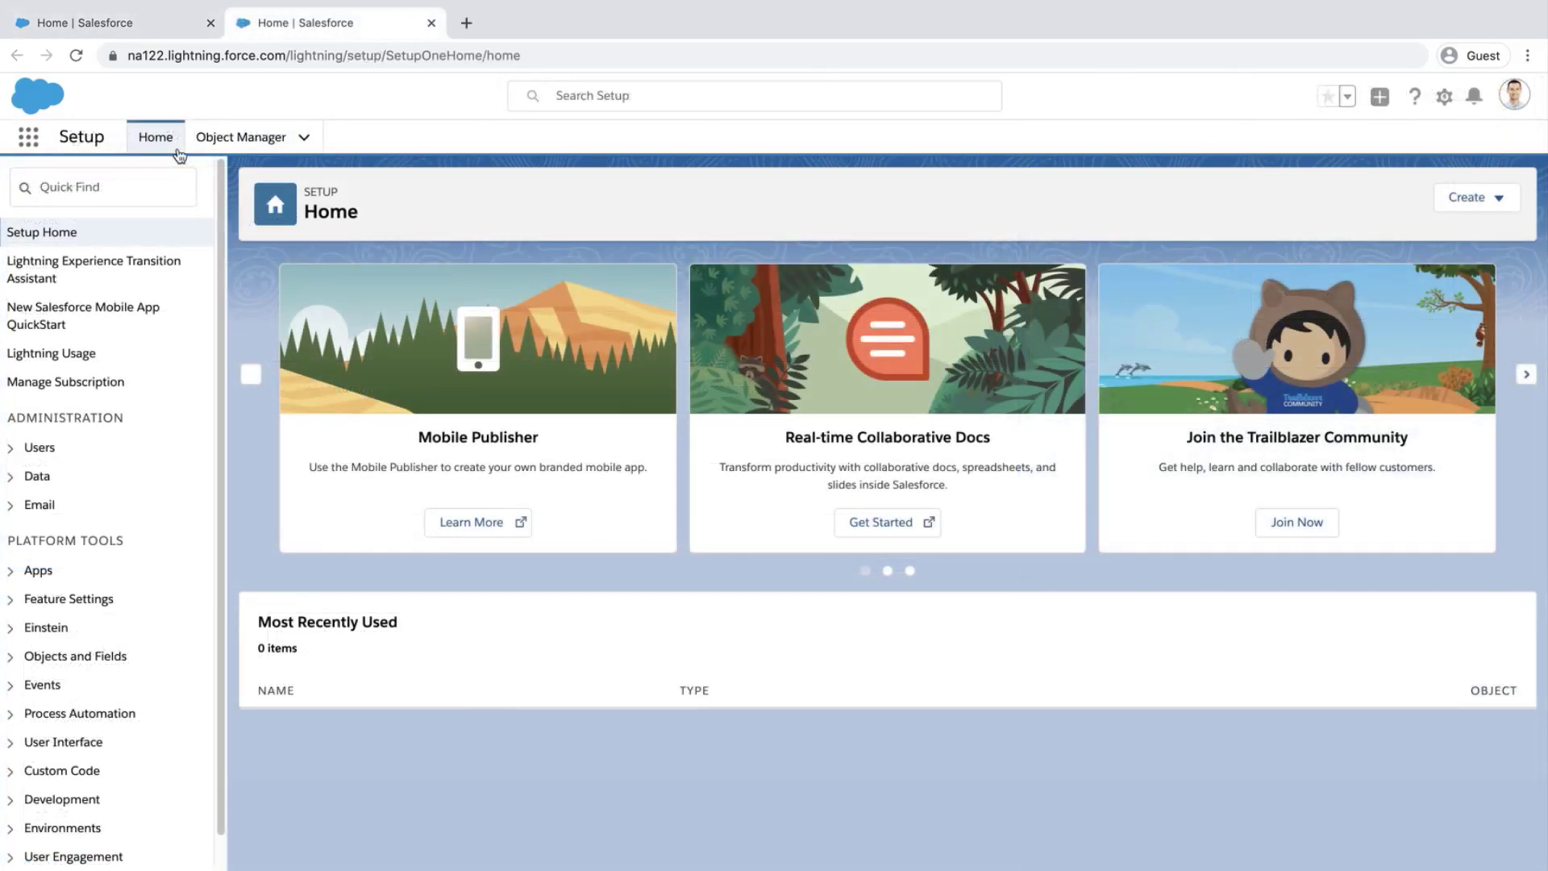
click(225, 137)
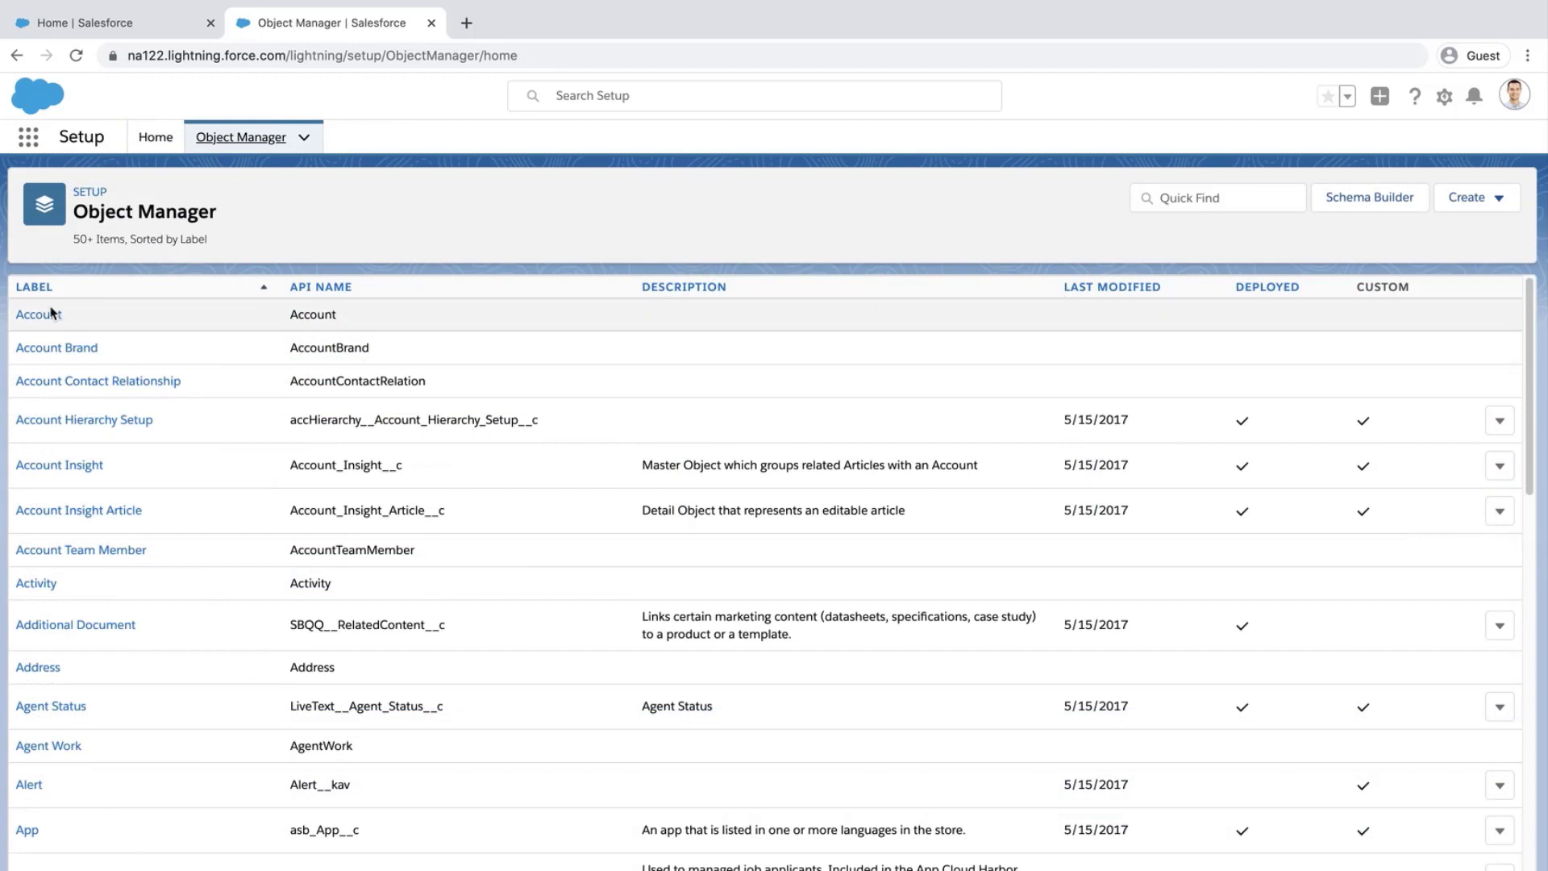
click(44, 315)
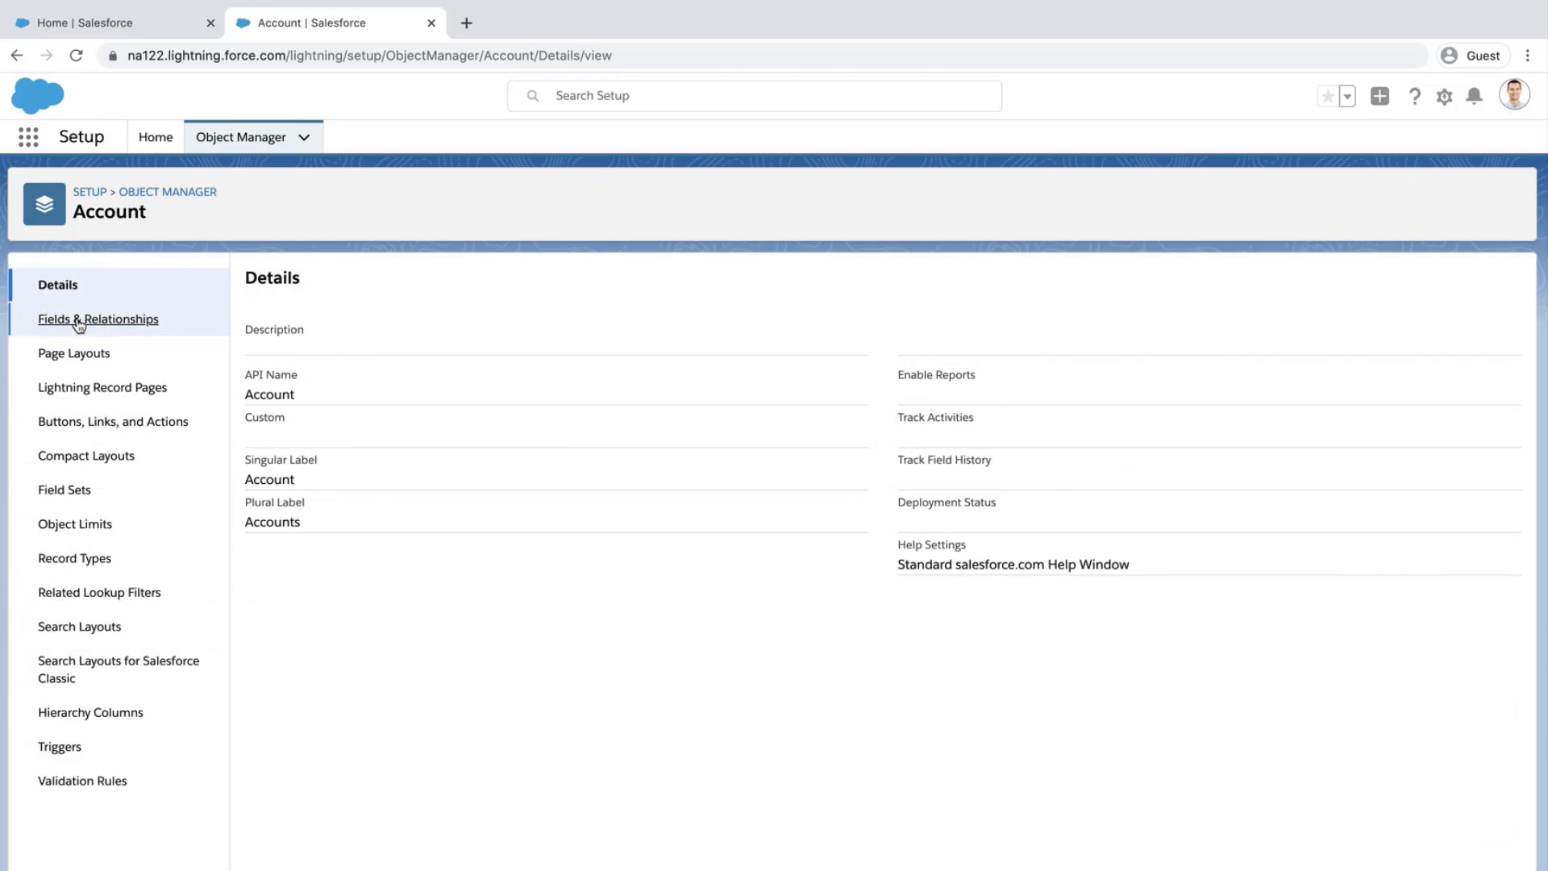
click(78, 324)
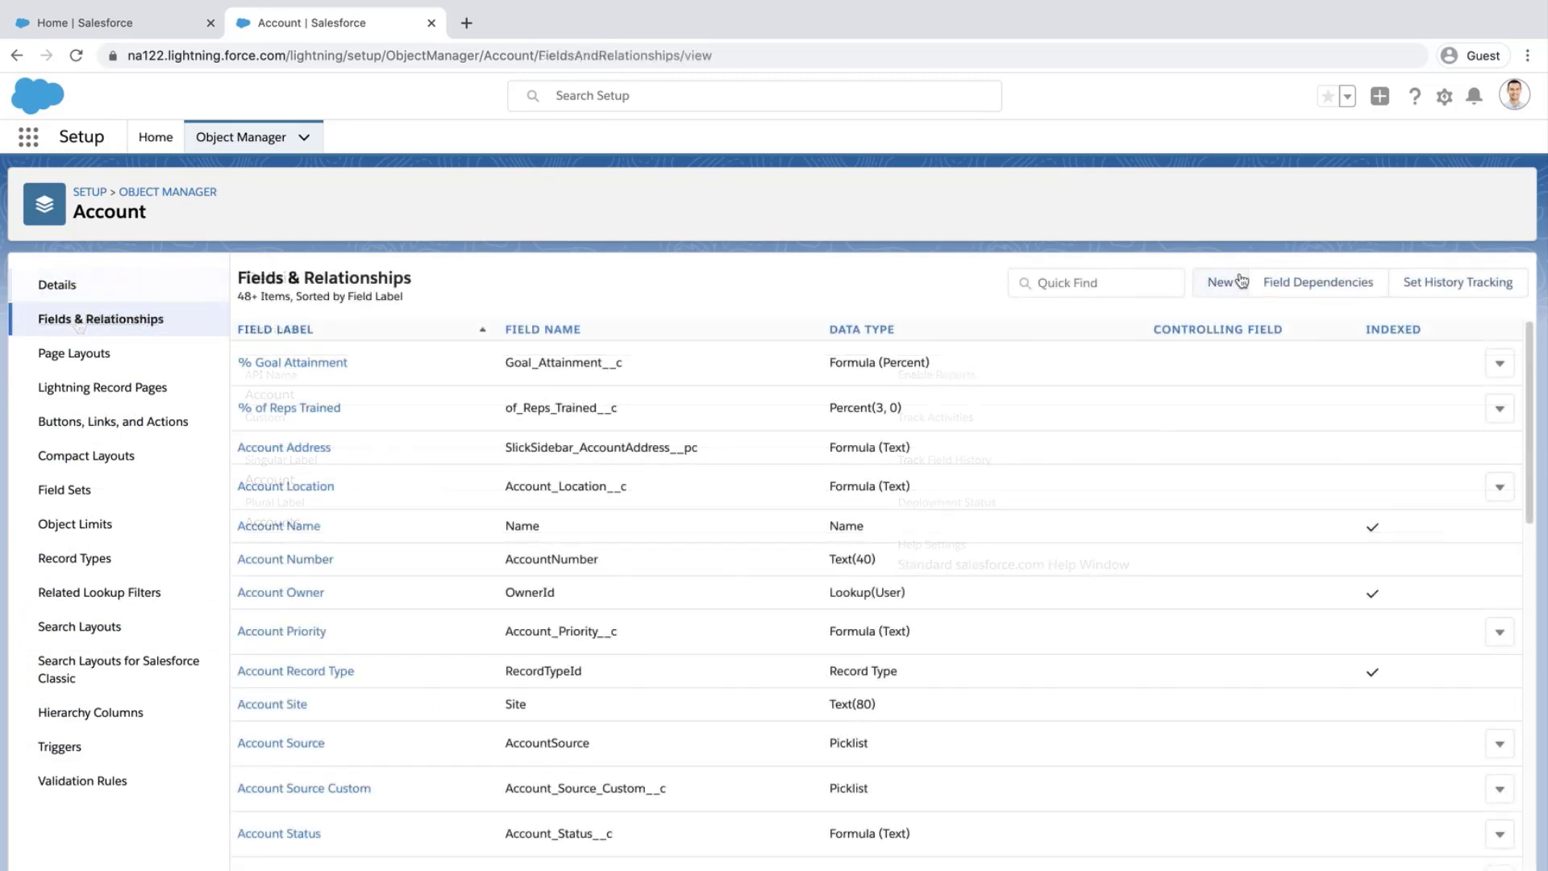
click(1224, 283)
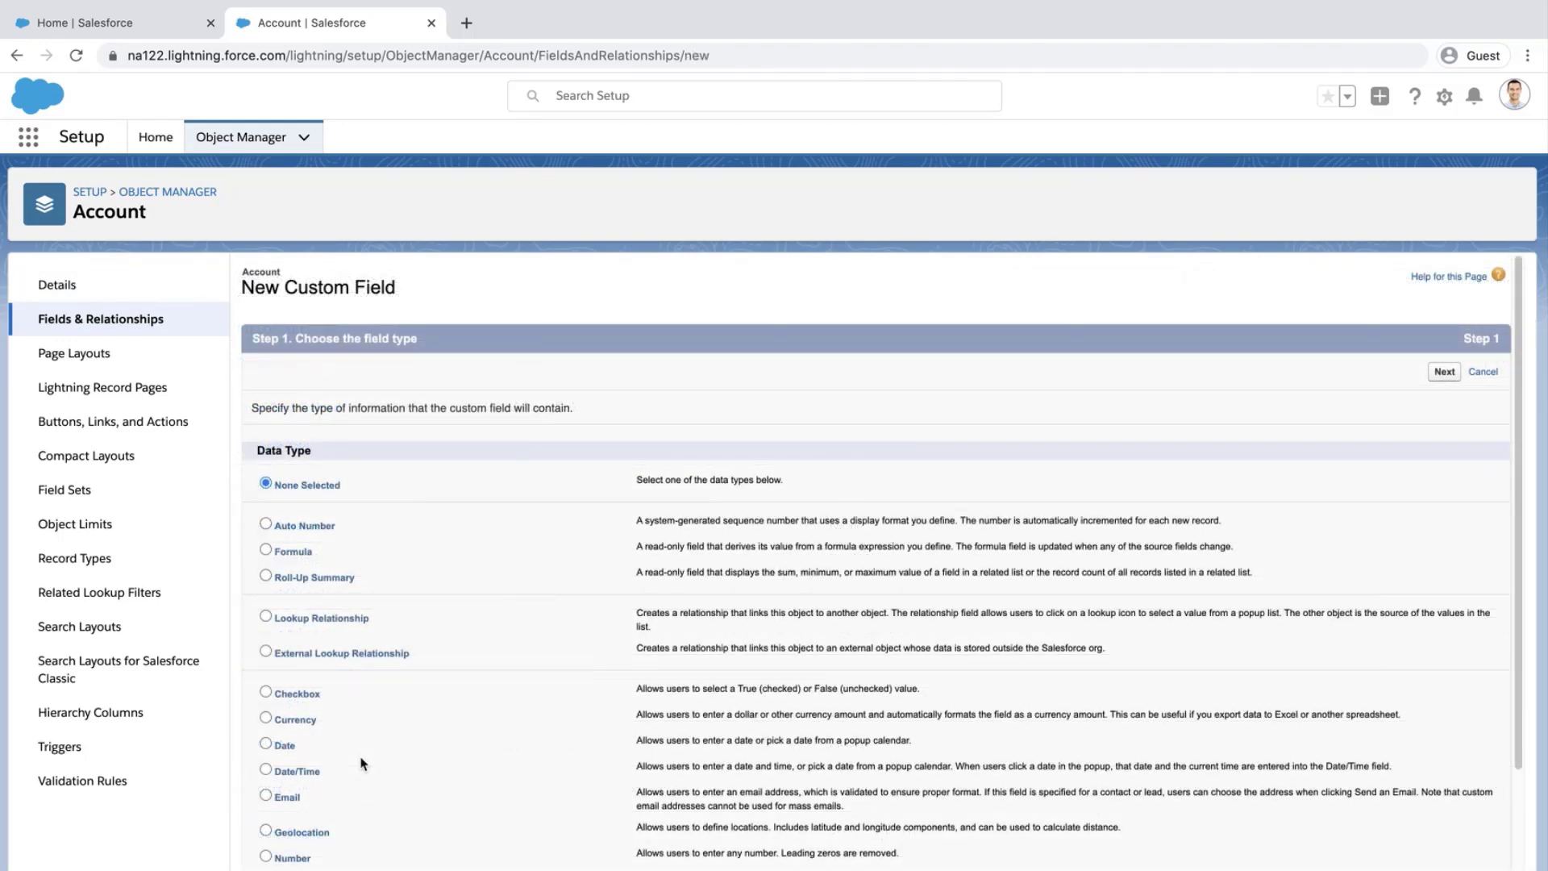
Step: Save a Number field labelled 'SFDC Test' with default security on all Account page layouts
click(265, 858)
click(1445, 371)
text(SFDC Test)
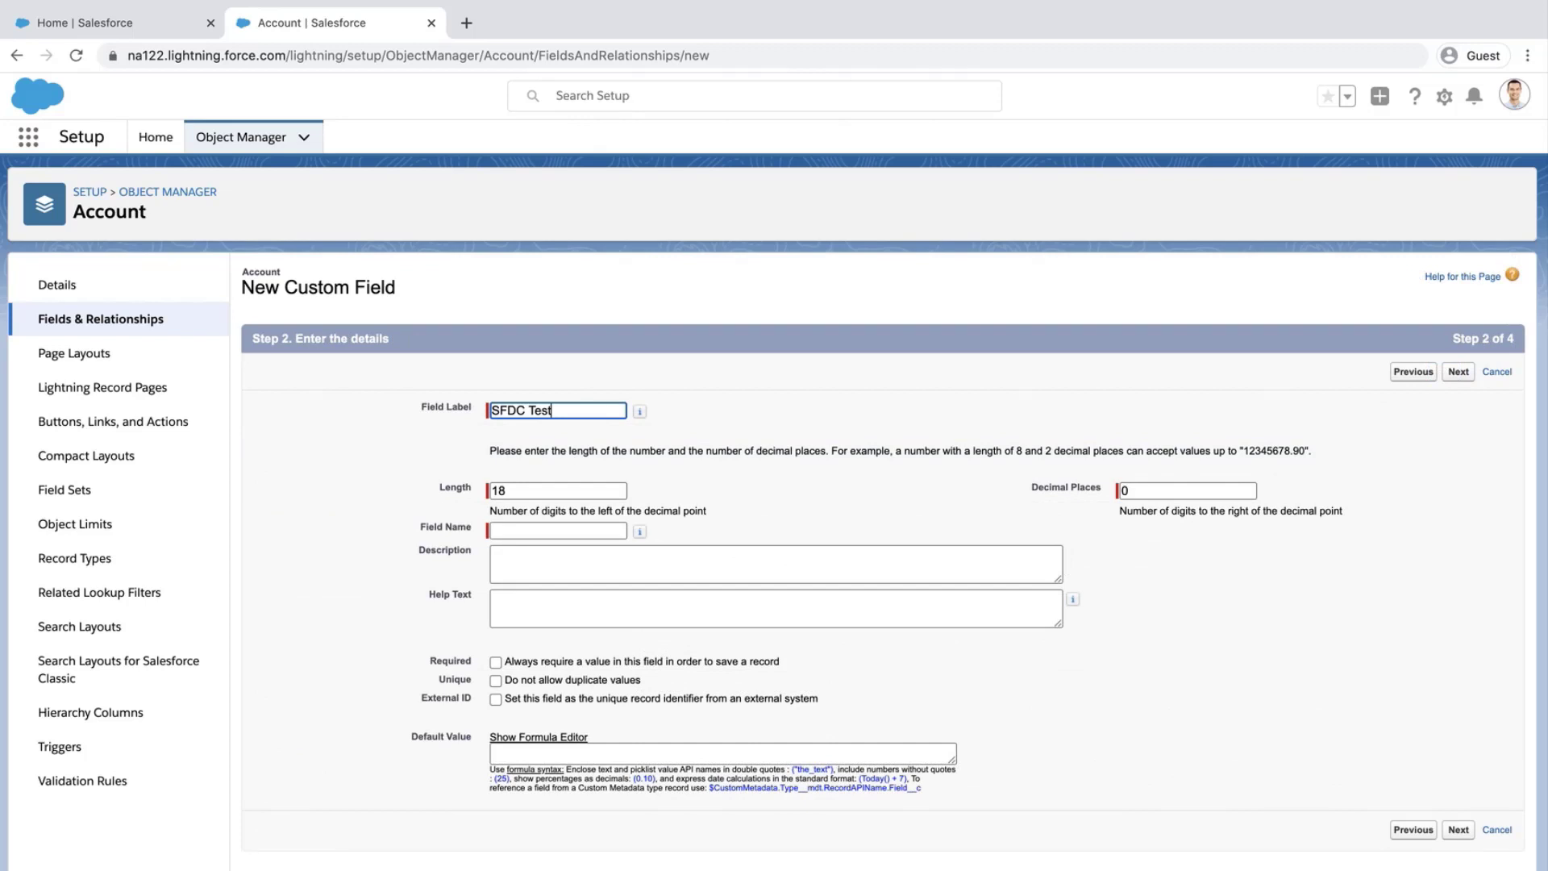
key(Tab)
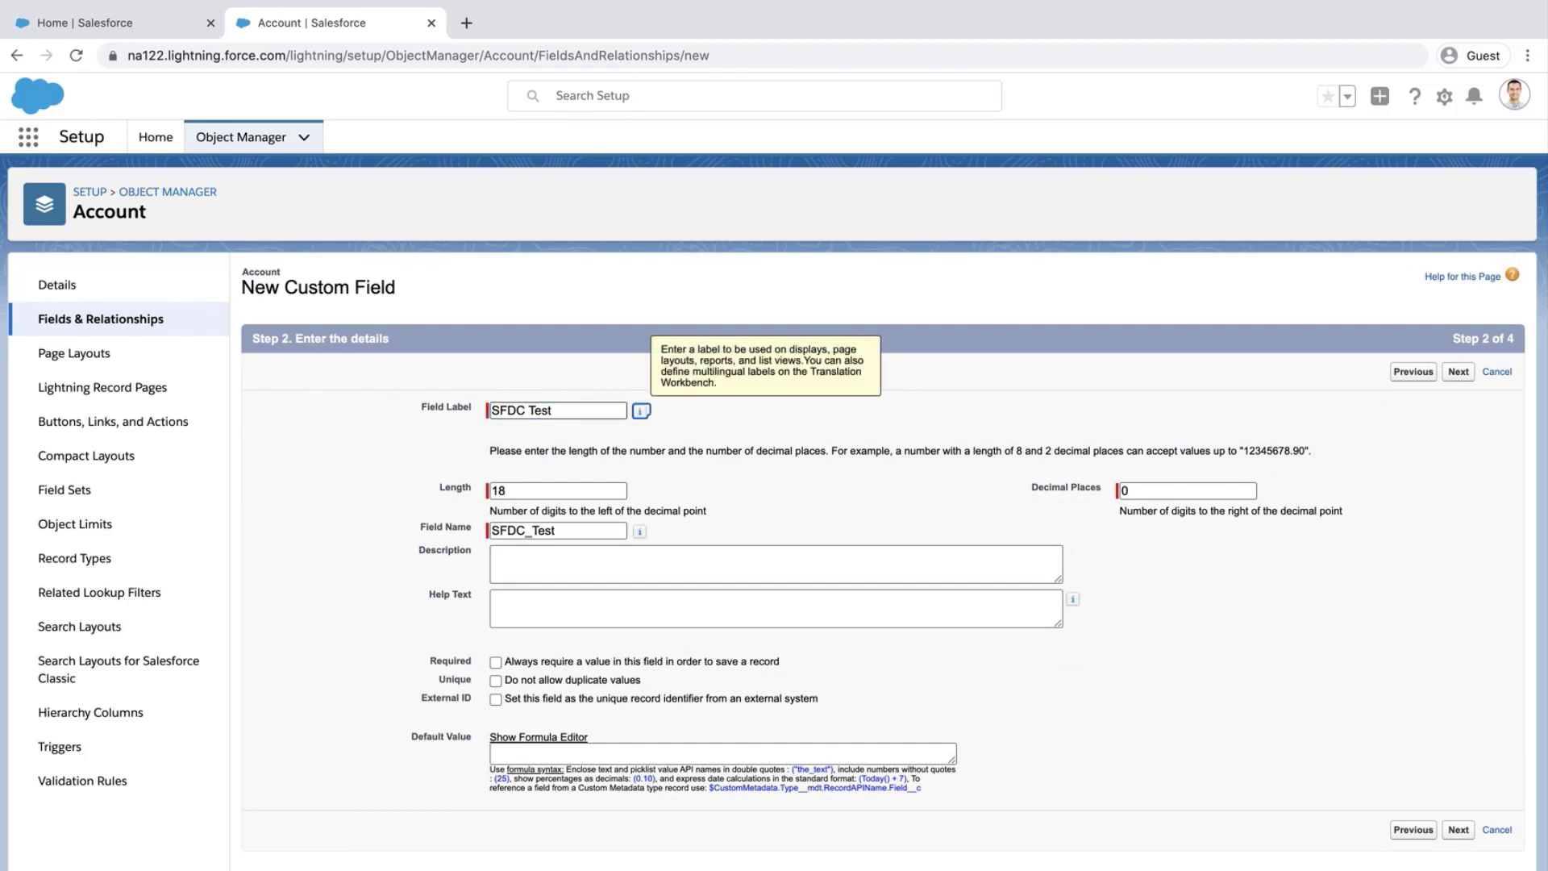
click(1458, 829)
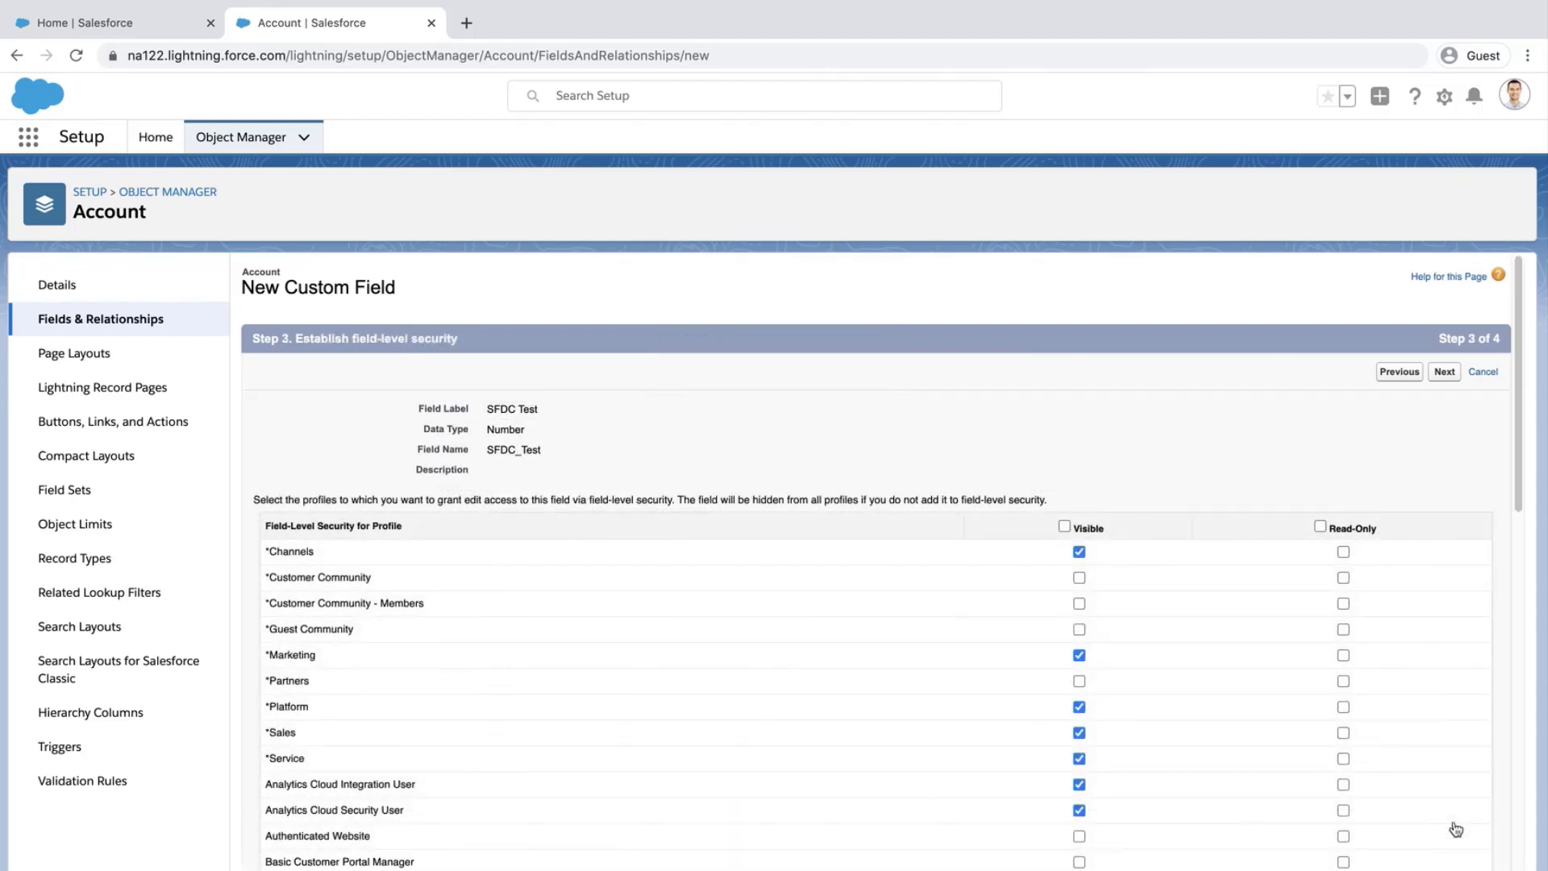
click(1445, 373)
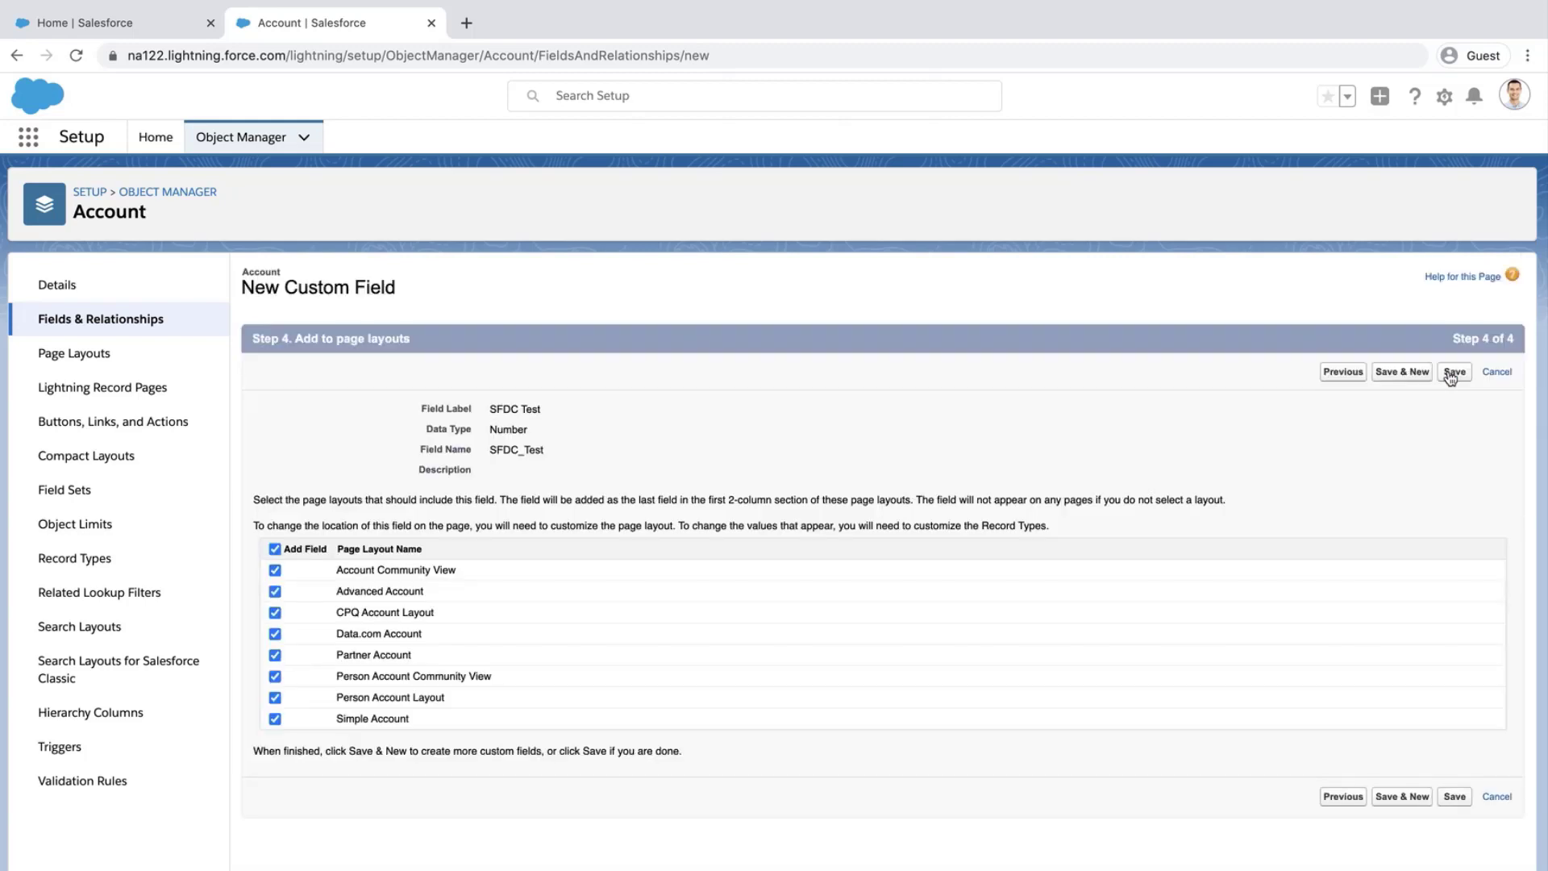
click(1455, 796)
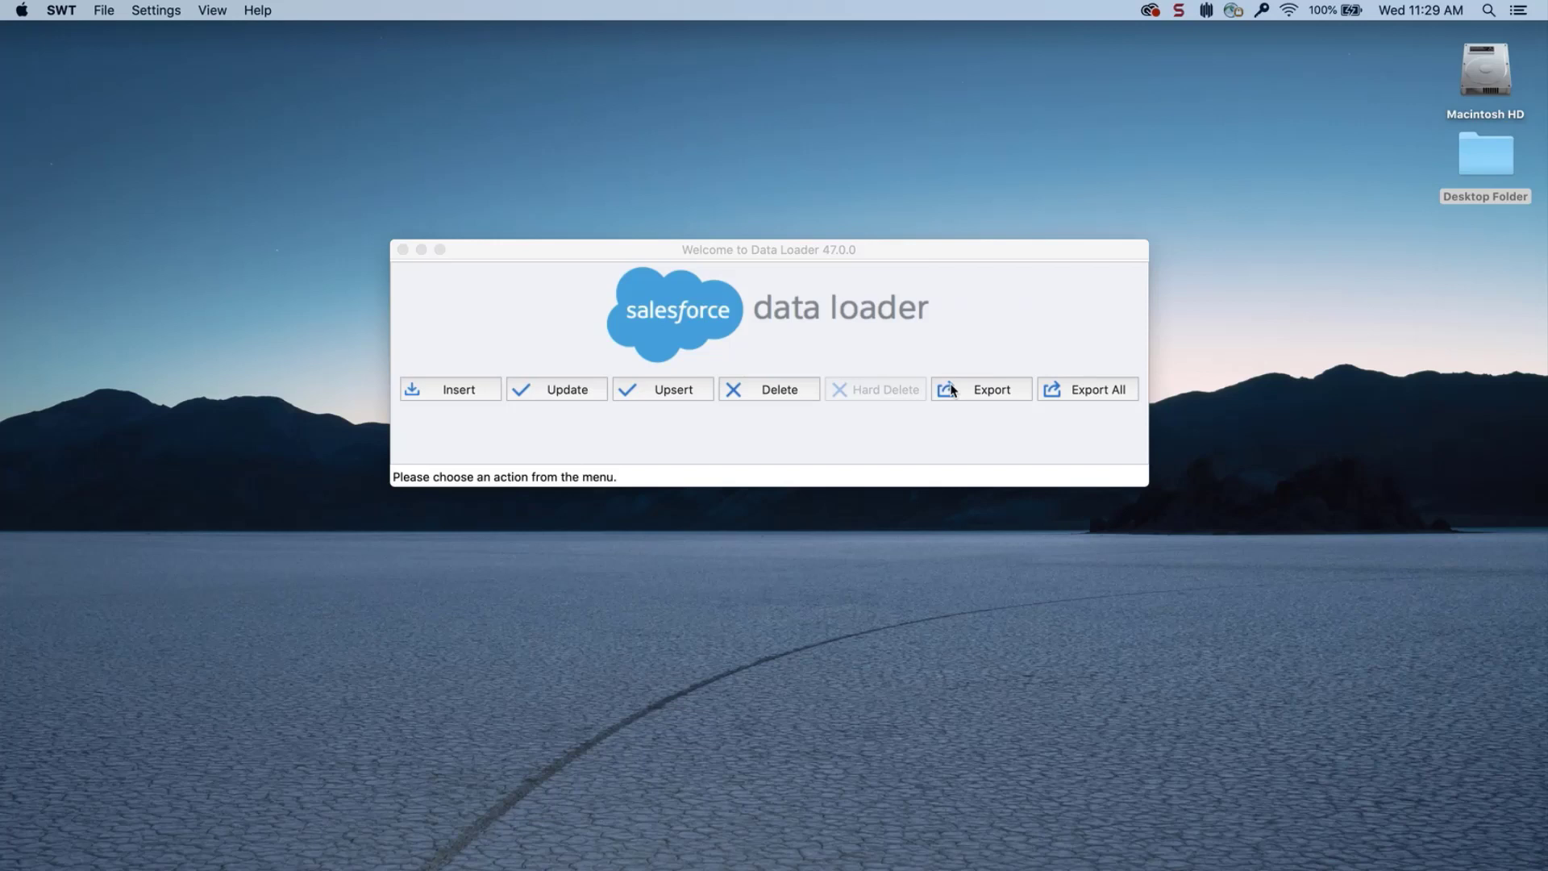
Step: Start a Data Loader export of Account to Desktop/extract.csv and advance to the query step
click(952, 390)
click(691, 355)
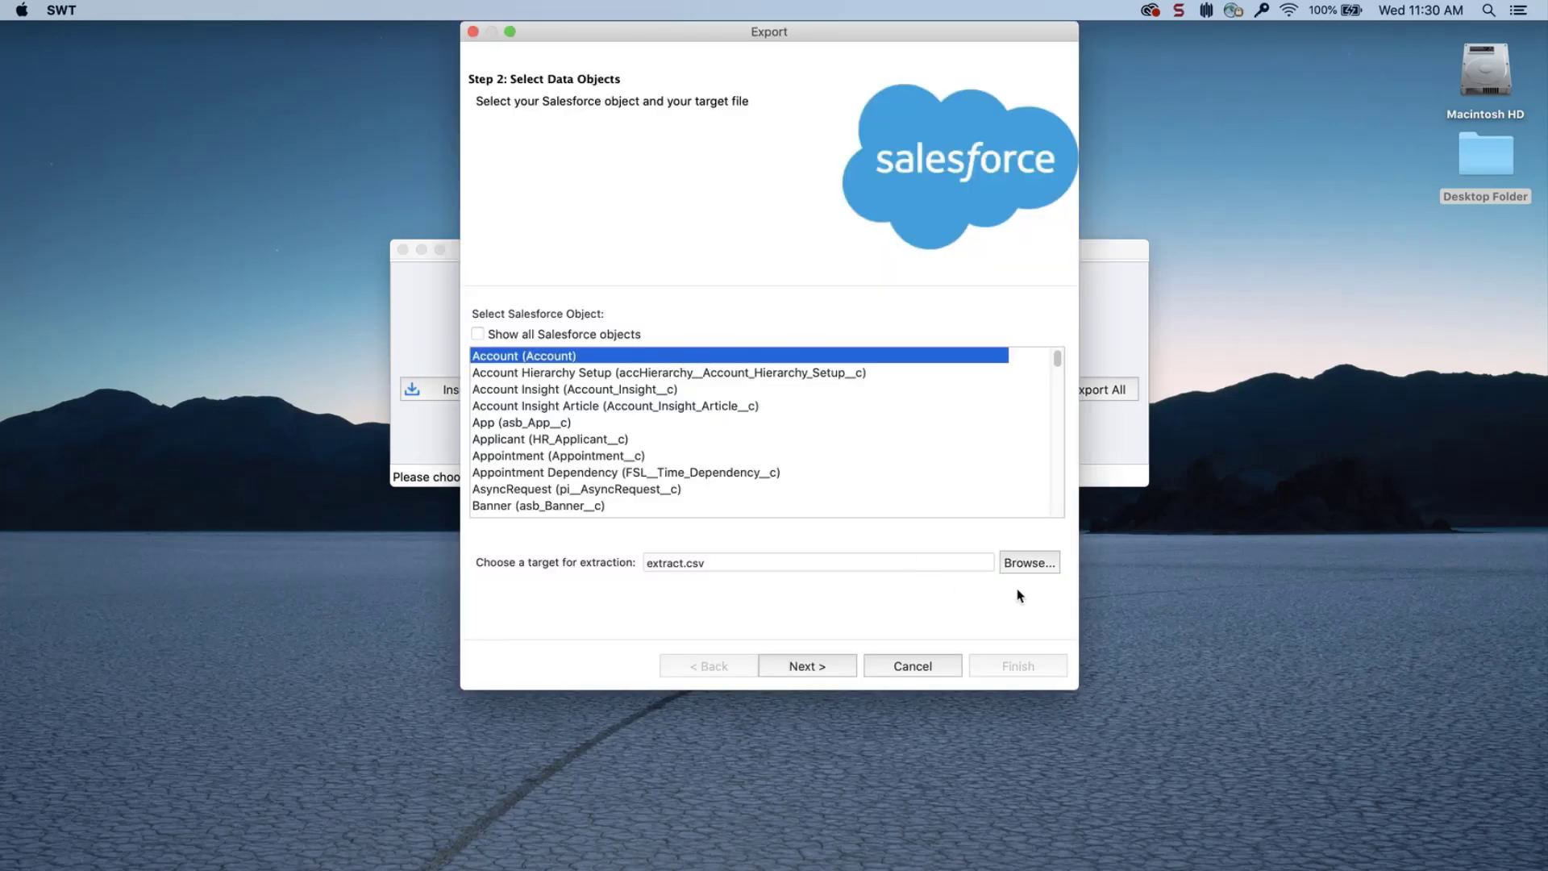
click(1039, 569)
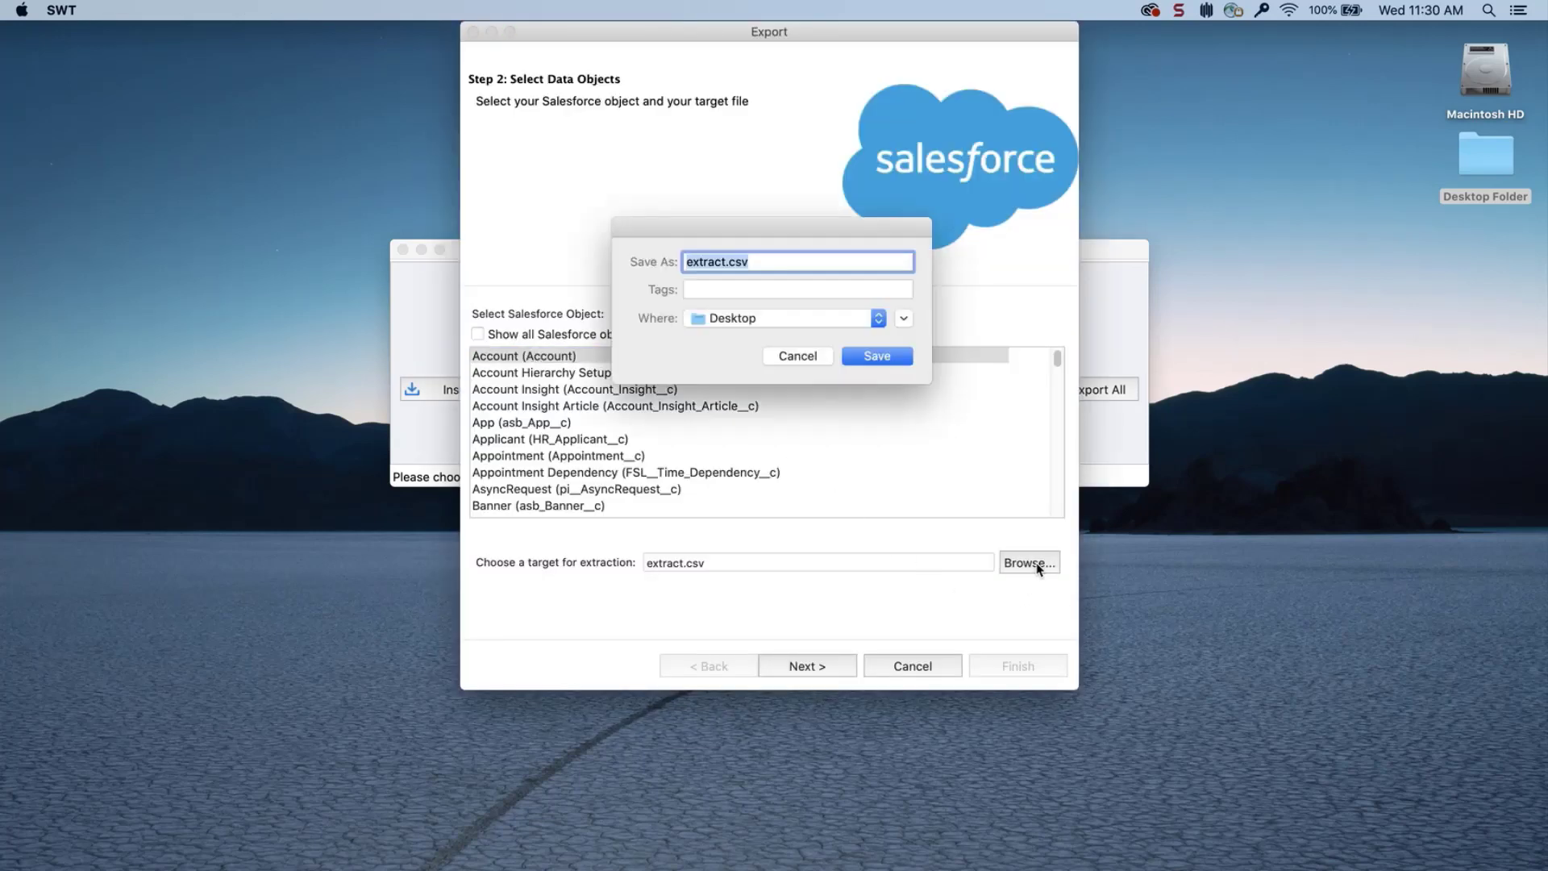
click(875, 357)
click(824, 666)
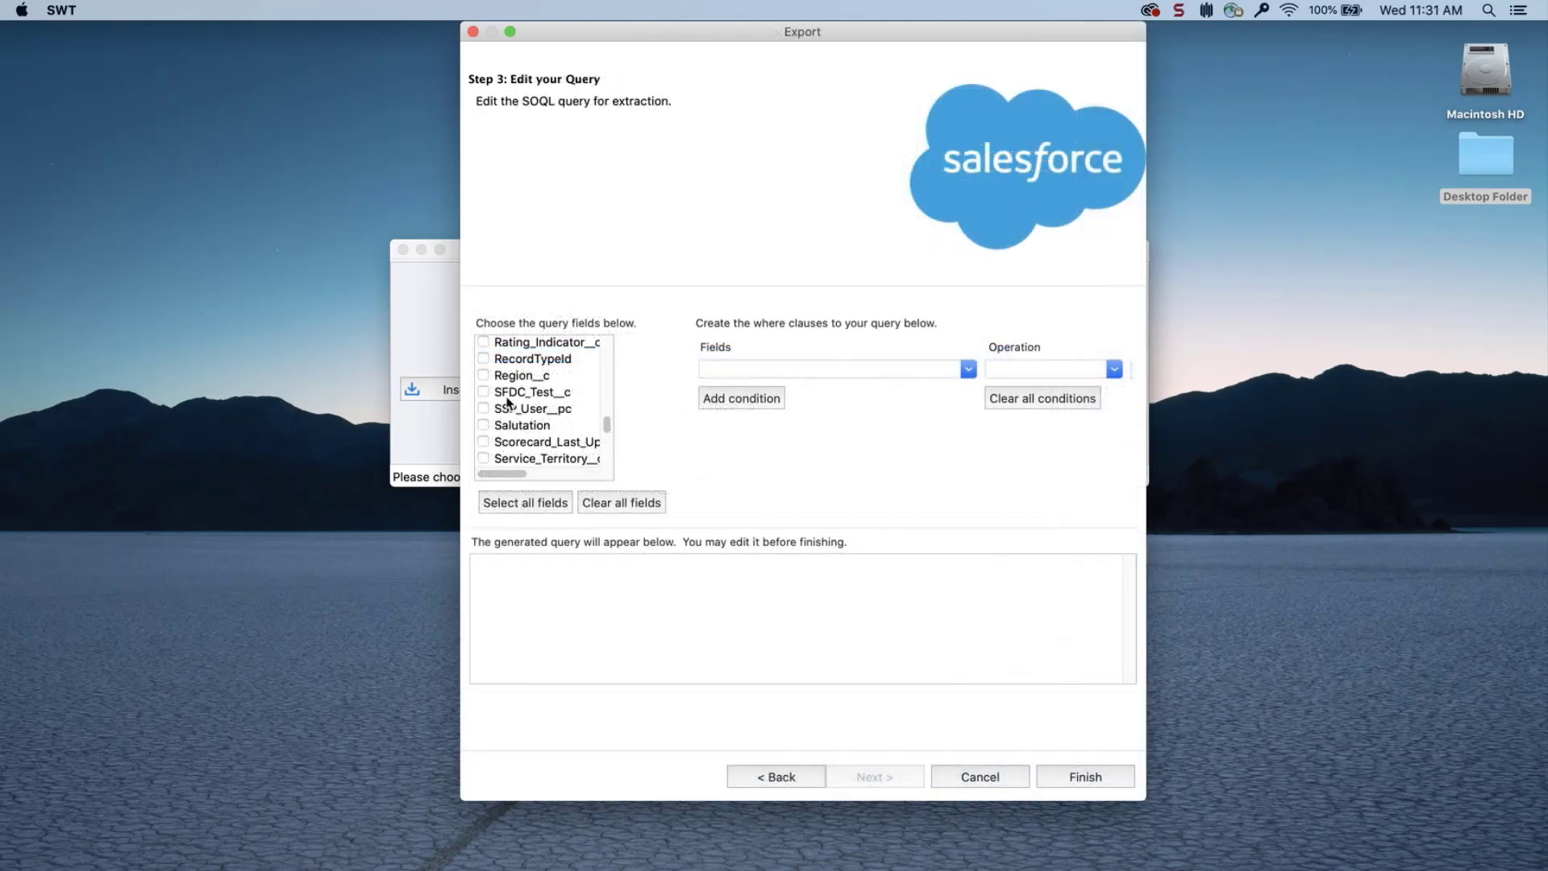
Step: Select SFDC_Test__c, Id and Name, then run and confirm the export of 93 Accounts
click(484, 392)
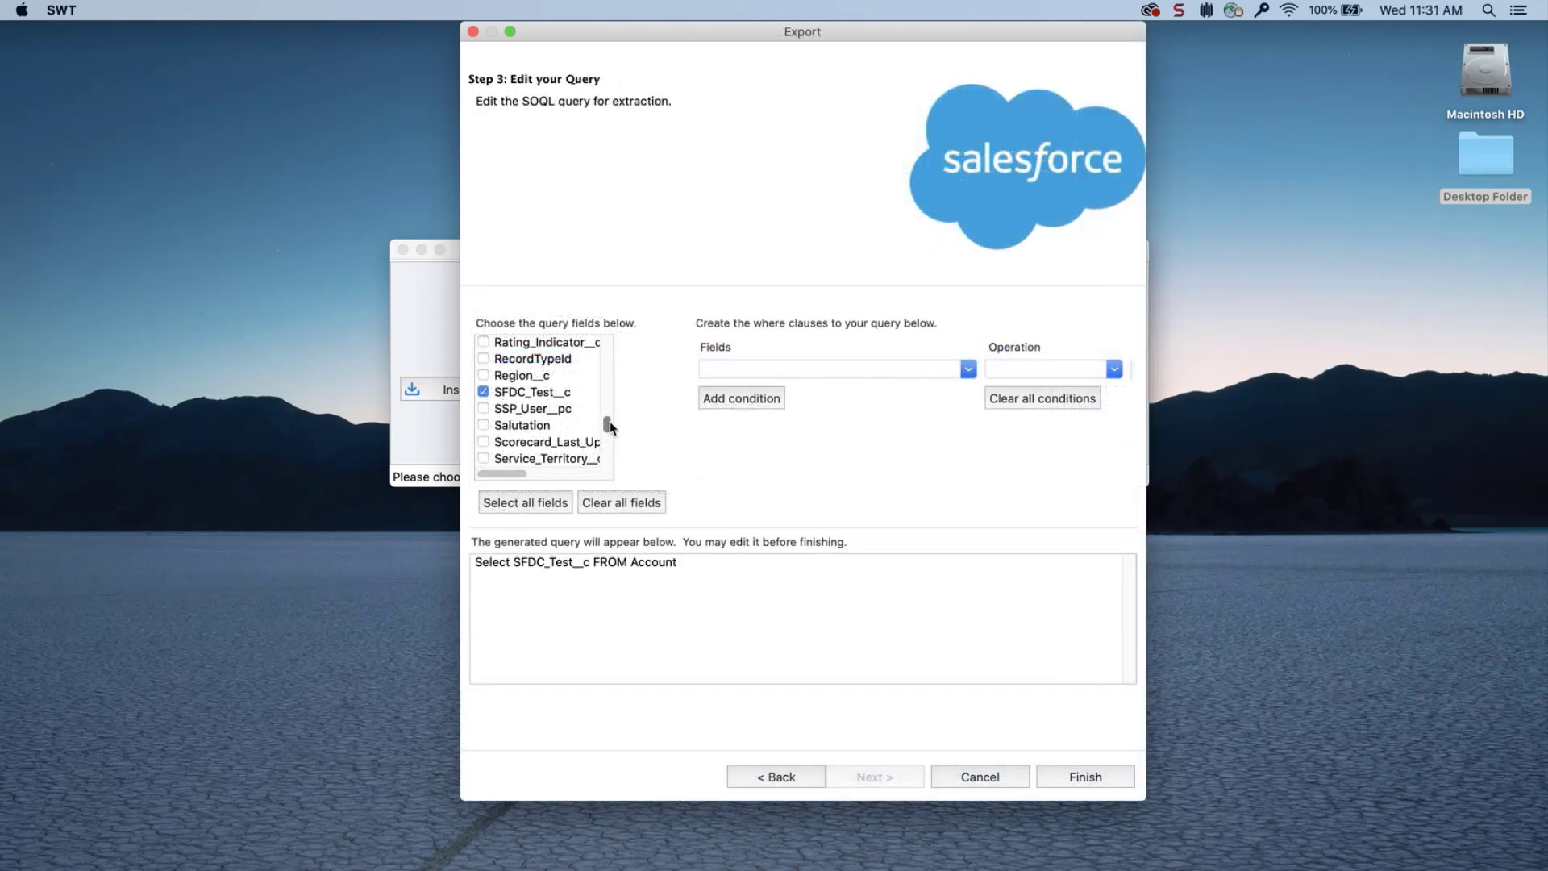
drag(608, 425, 621, 381)
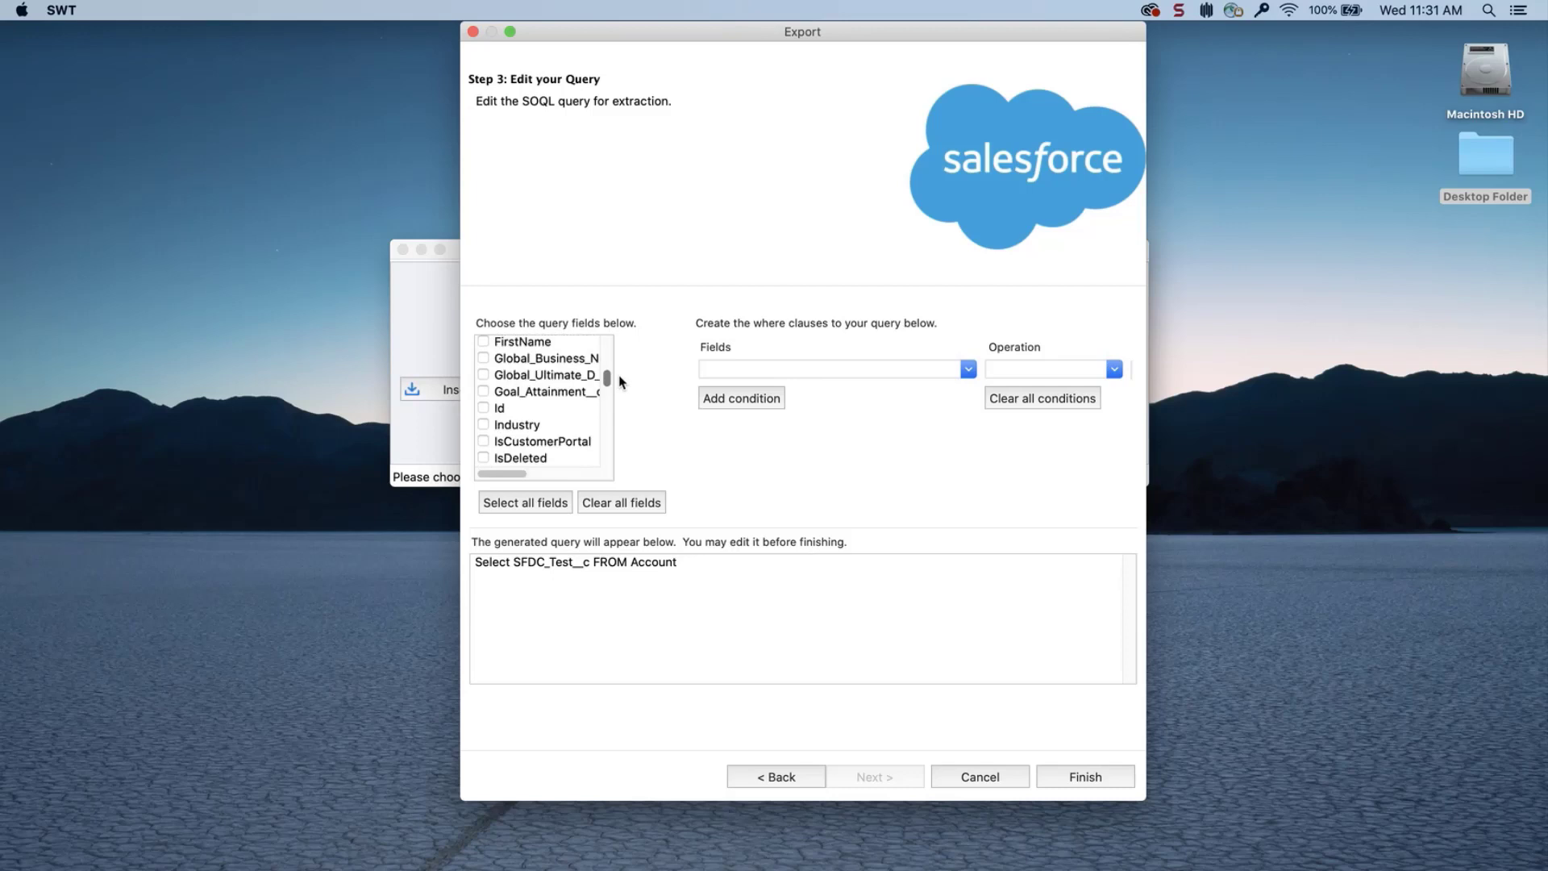
click(483, 408)
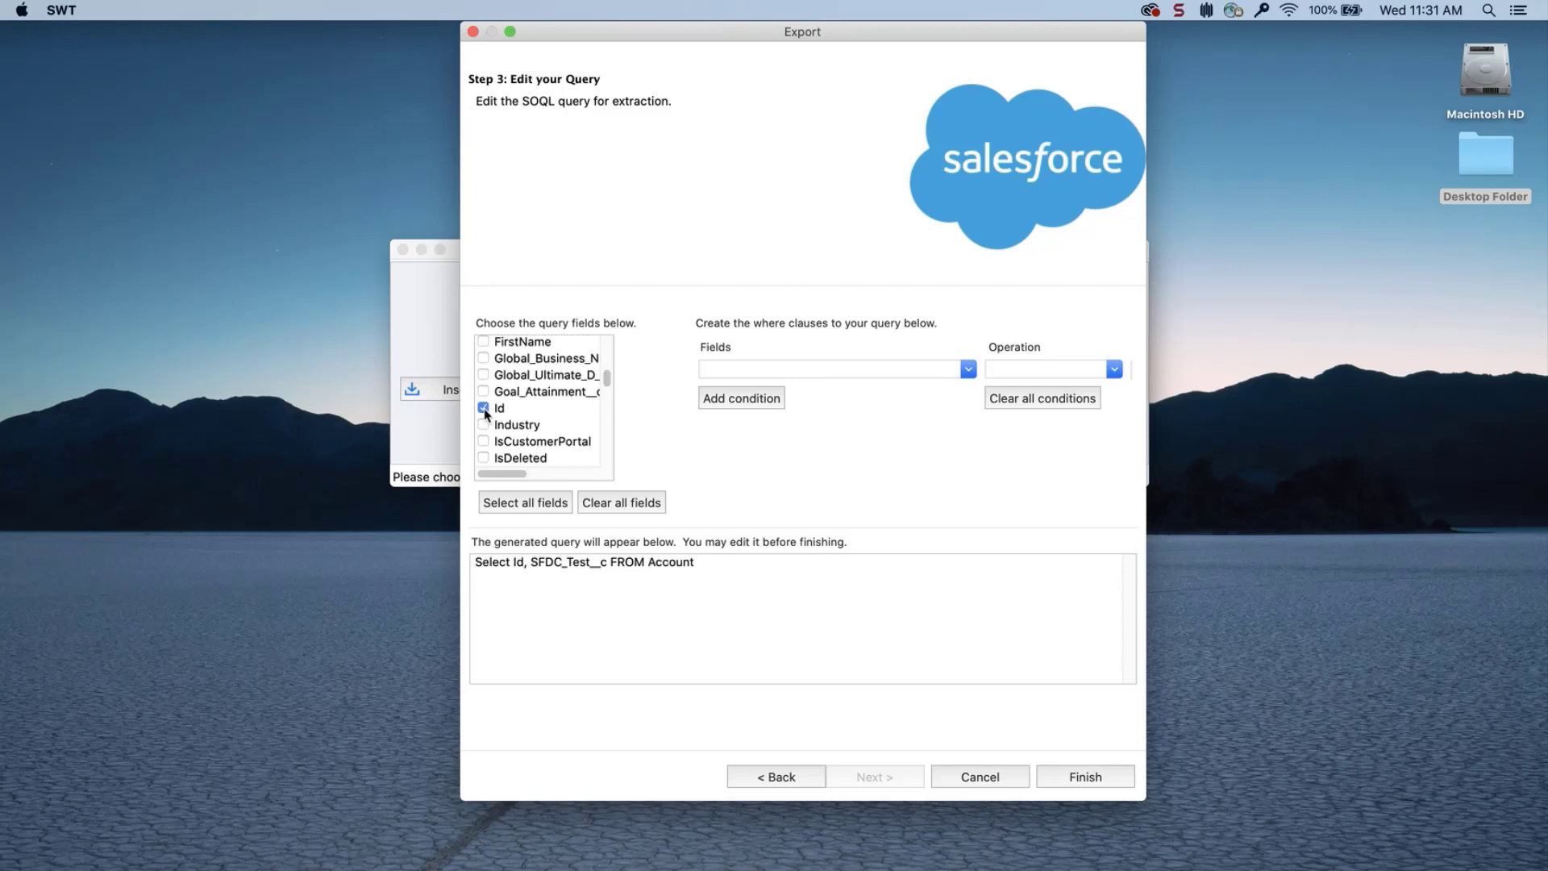
drag(607, 383, 607, 396)
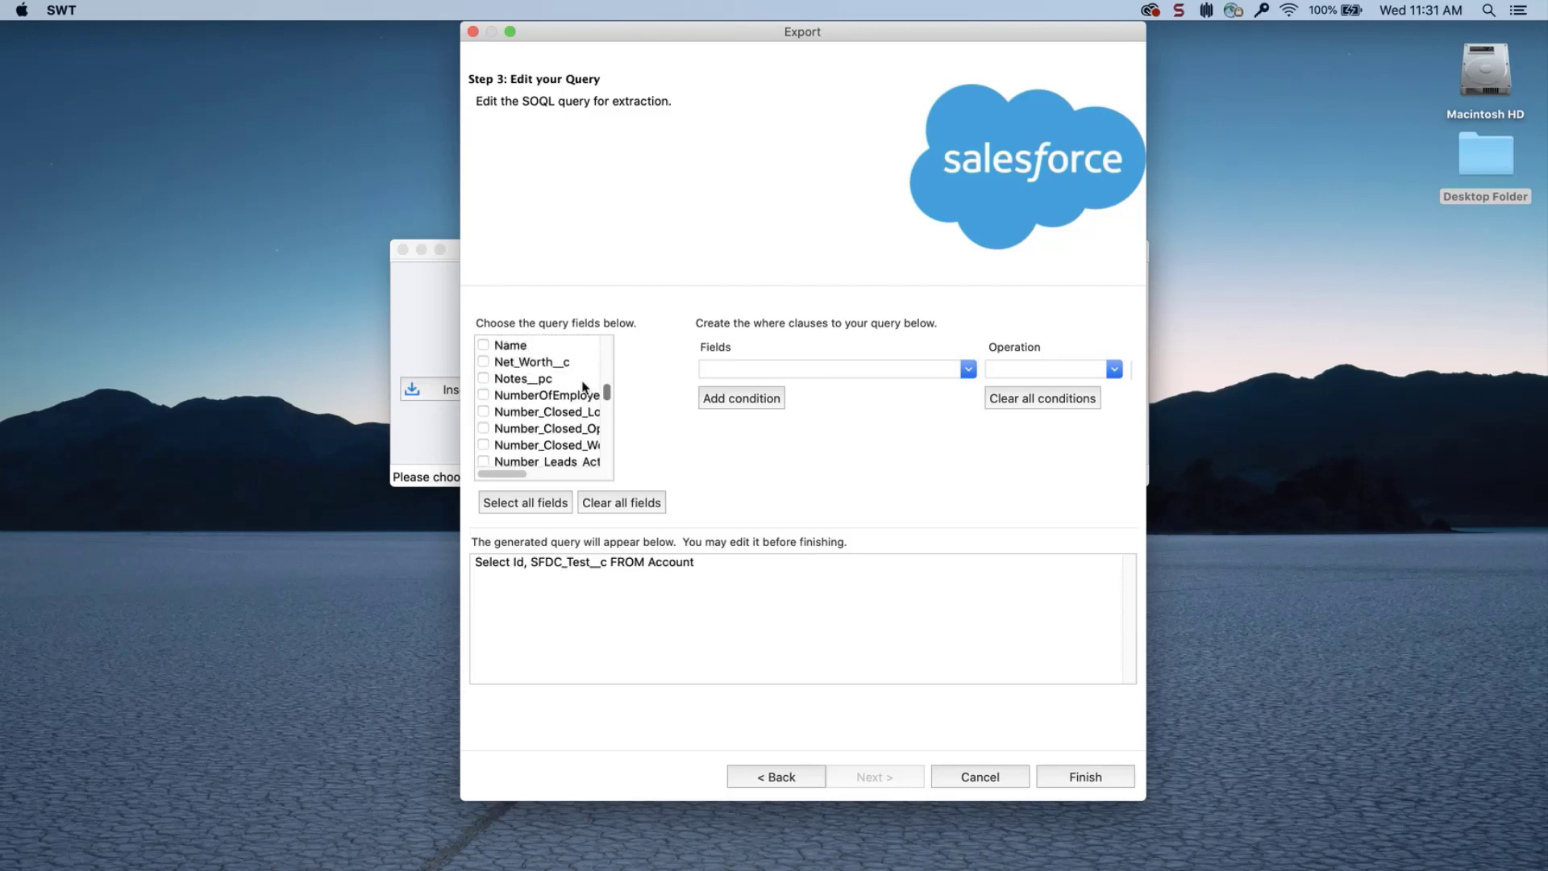
click(484, 346)
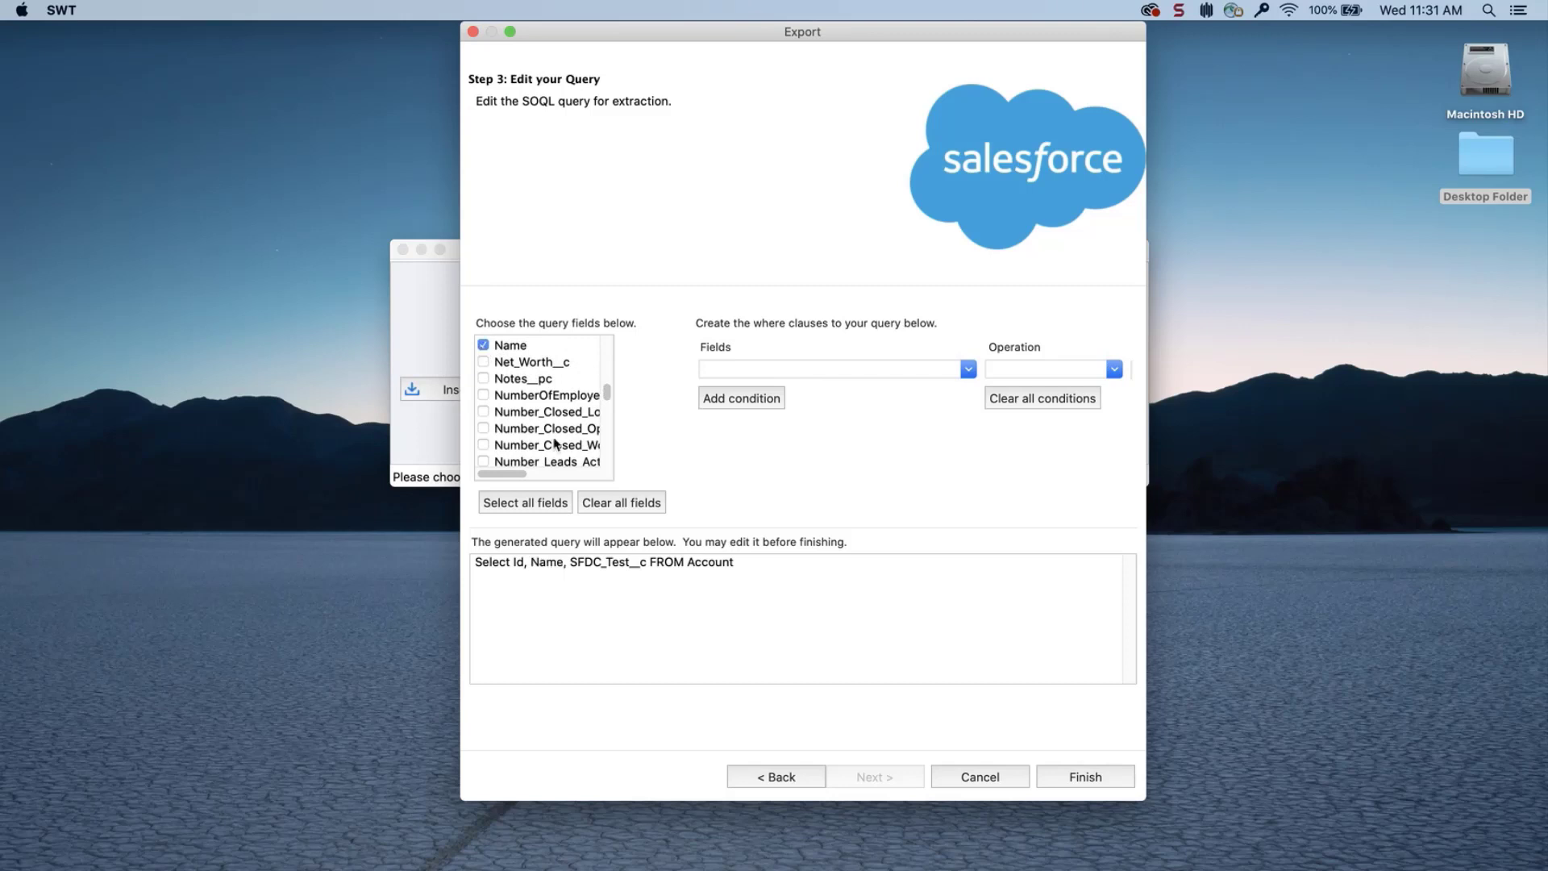
click(1082, 779)
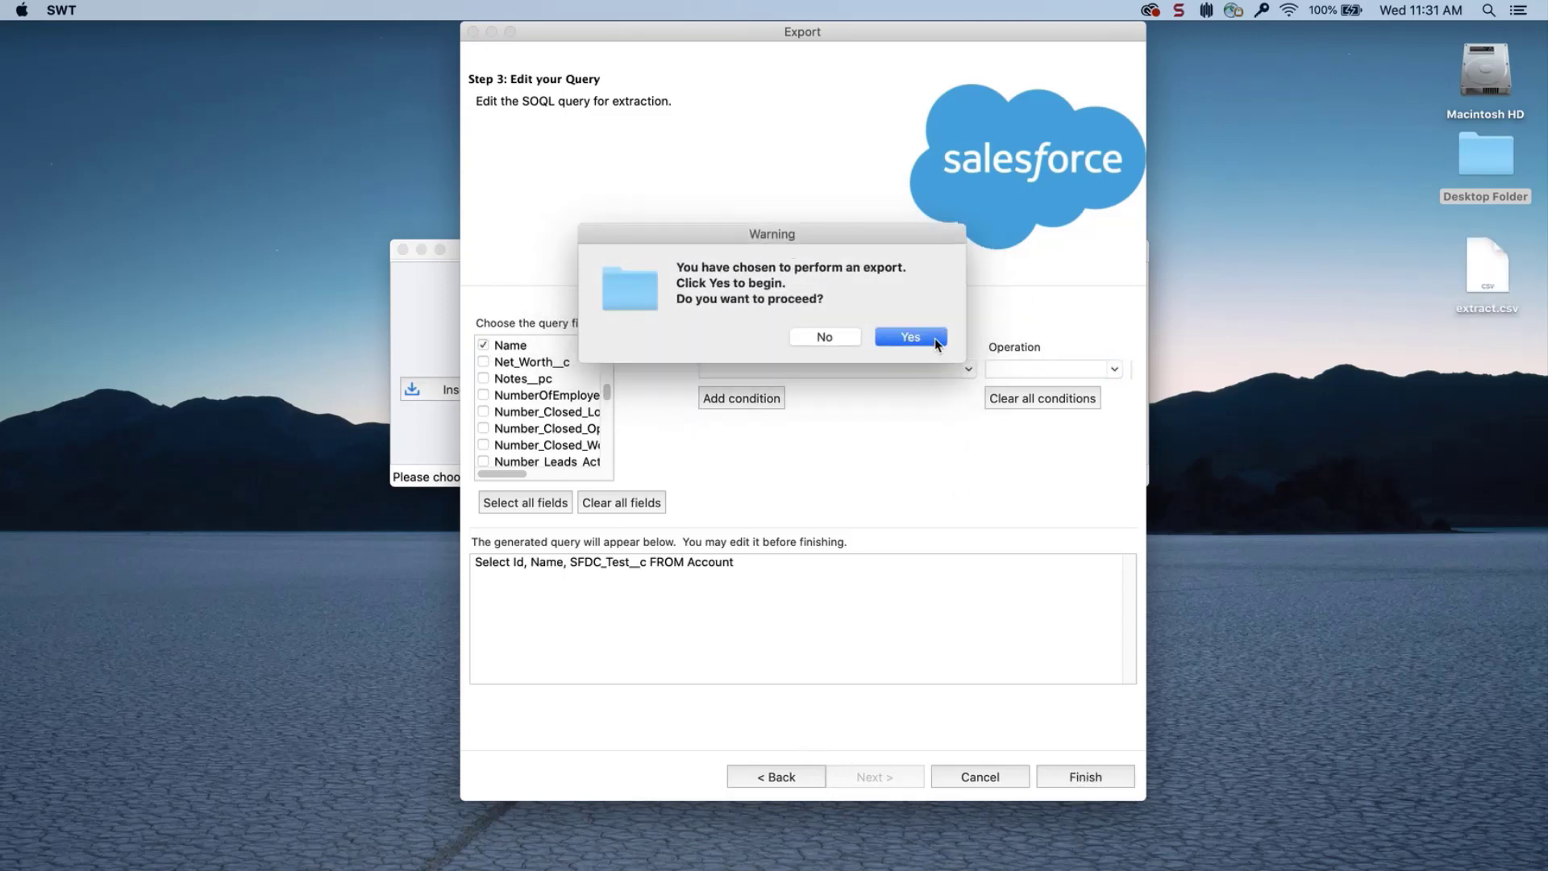
click(936, 339)
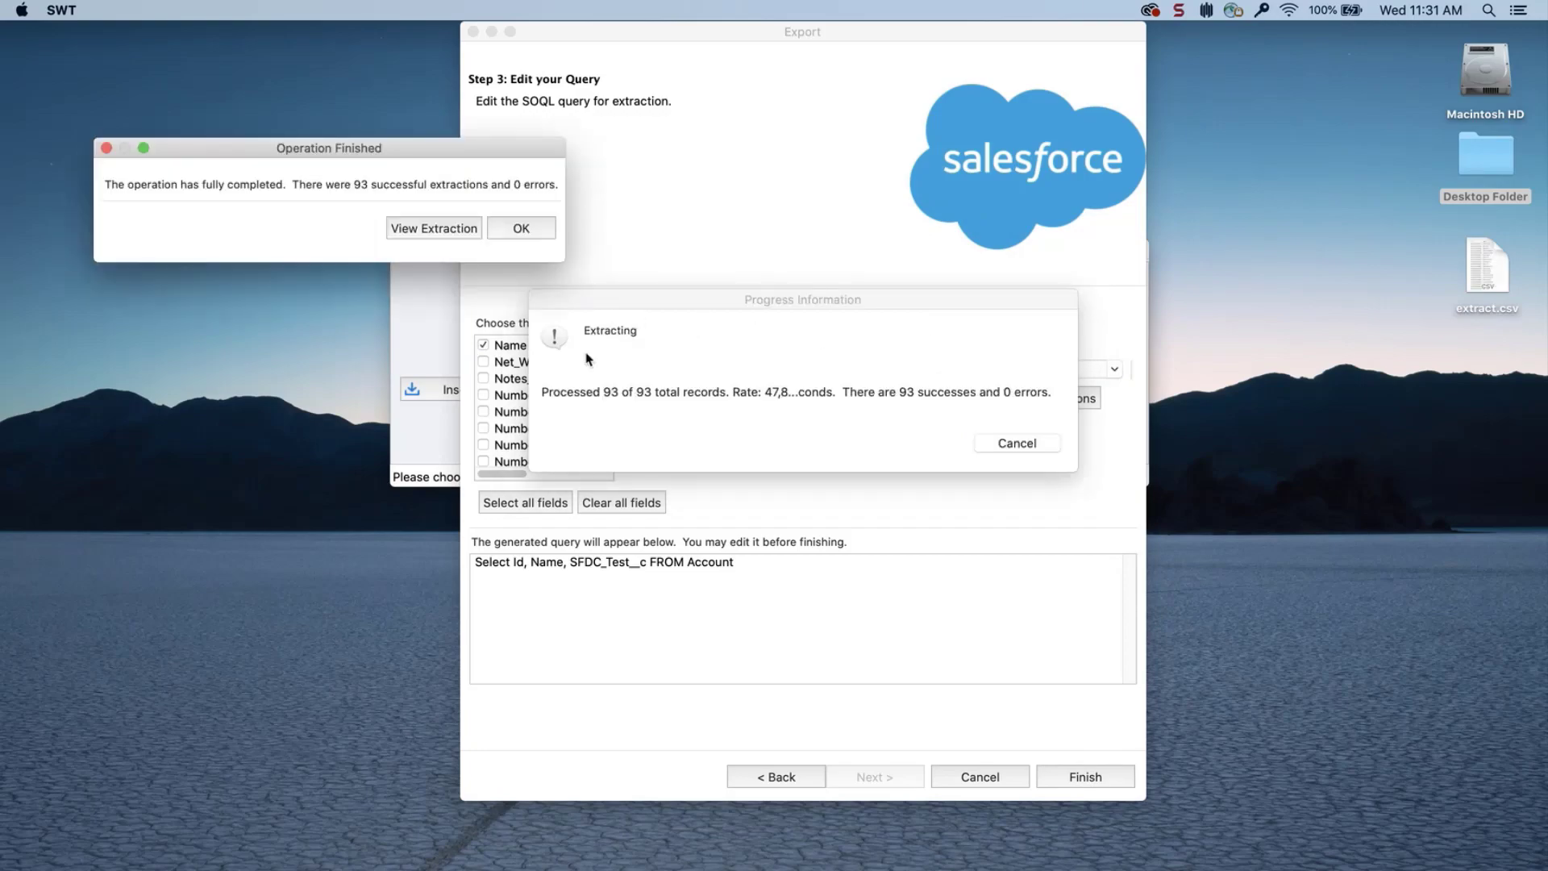
click(532, 231)
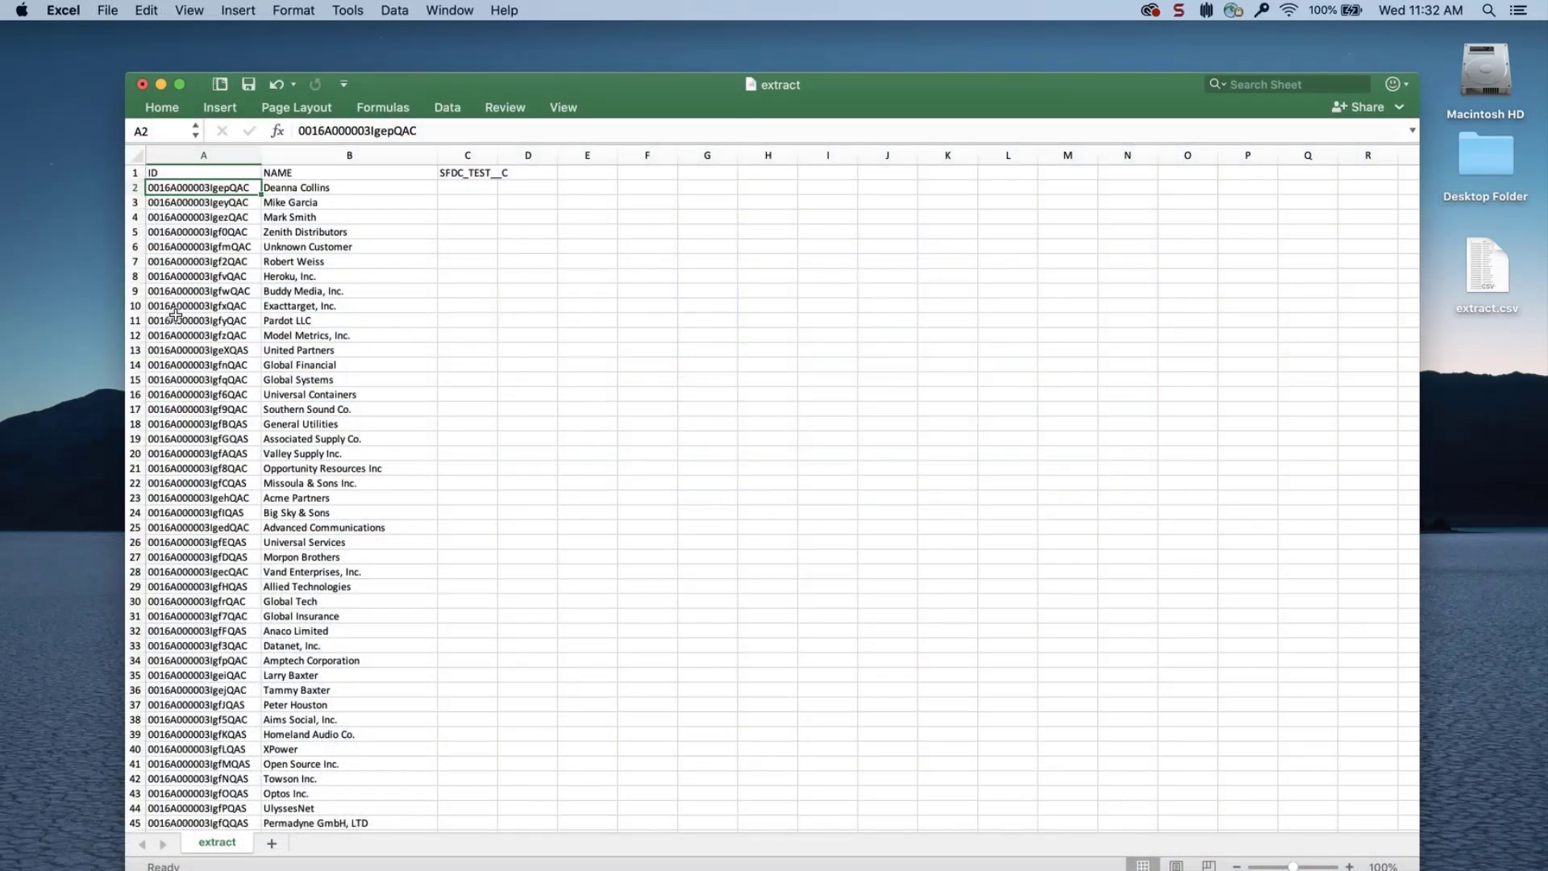
Step: Delete the account rows from row 11 downward in columns A and B
click(178, 307)
key(Down)
key(shift+Right)
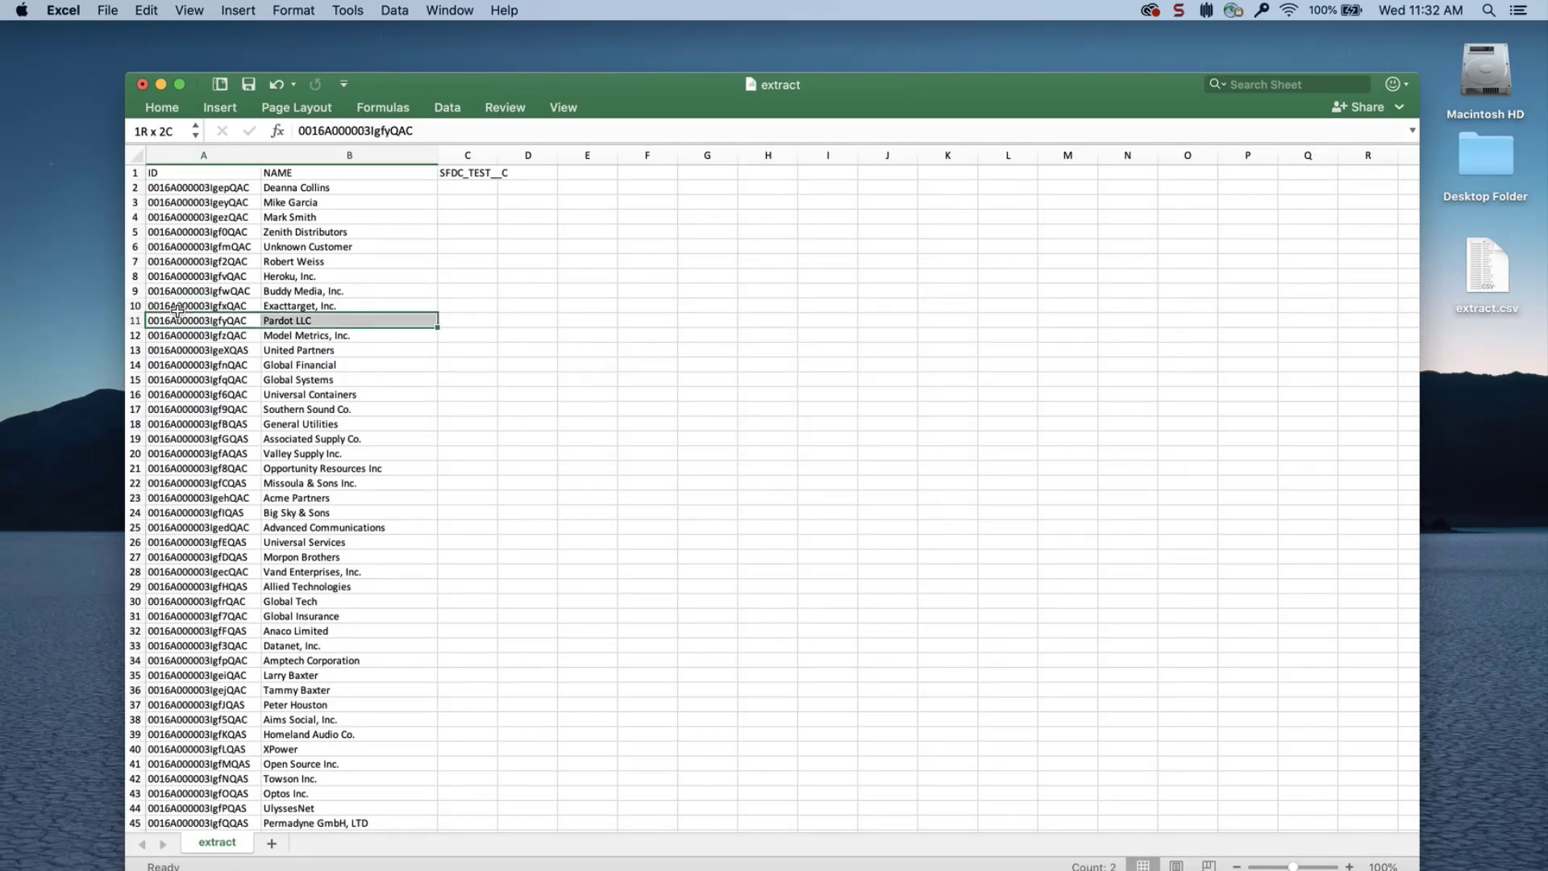
key(super+shift+Down)
key(Delete)
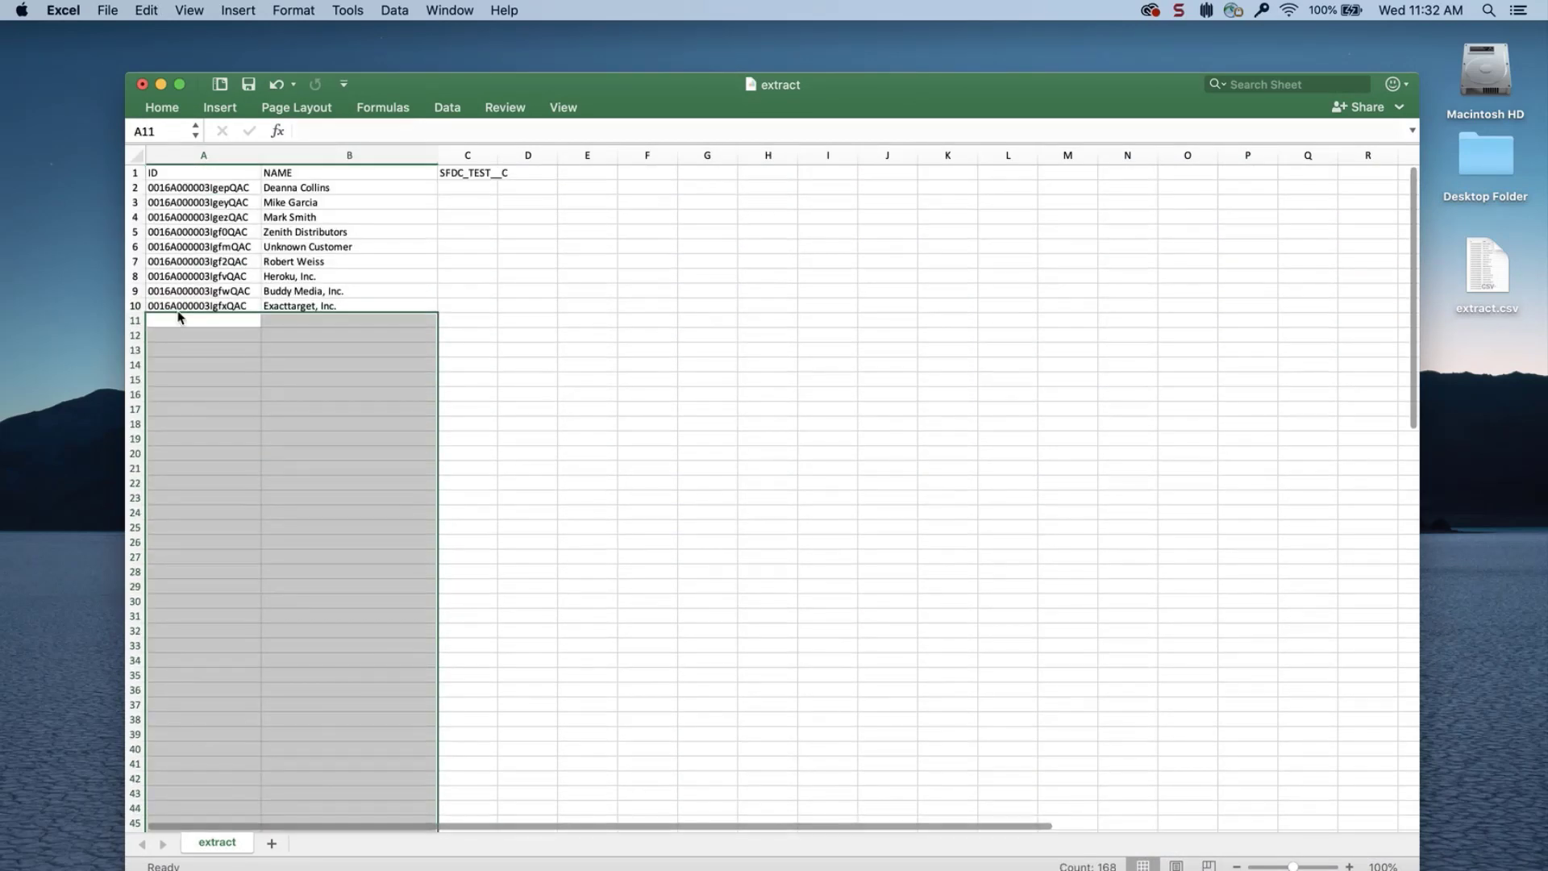
Step: Enter 1 in SFDC_TEST__C cells C2:C10 and save the sheet as CSV
key(ctrl+Home)
key(Right)
key(Right)
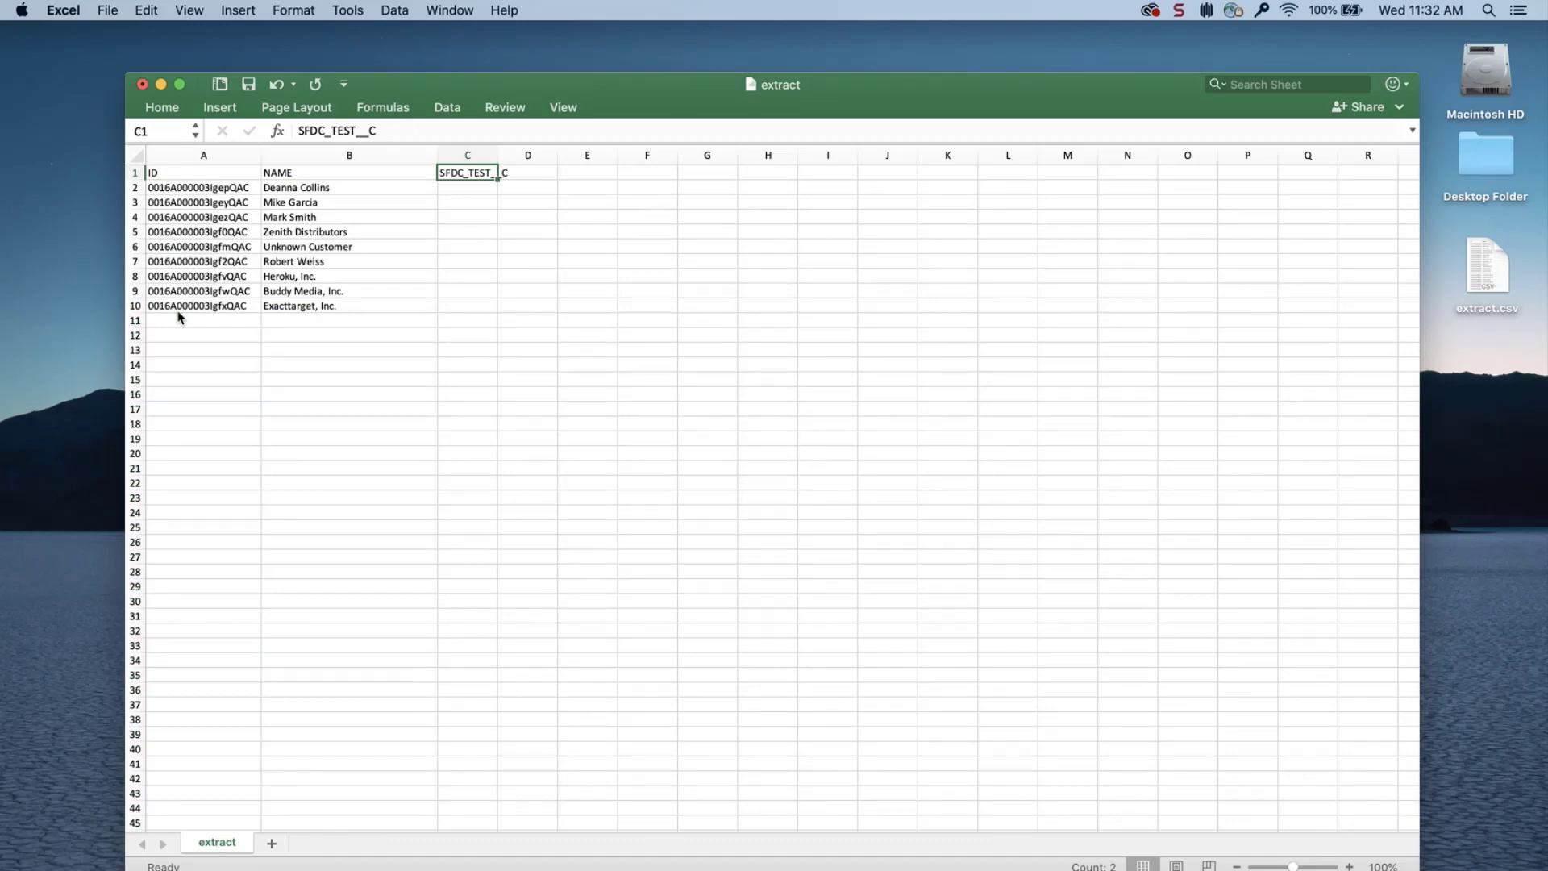
key(Down)
text(1 1 1 1 1 1 1 1 1)
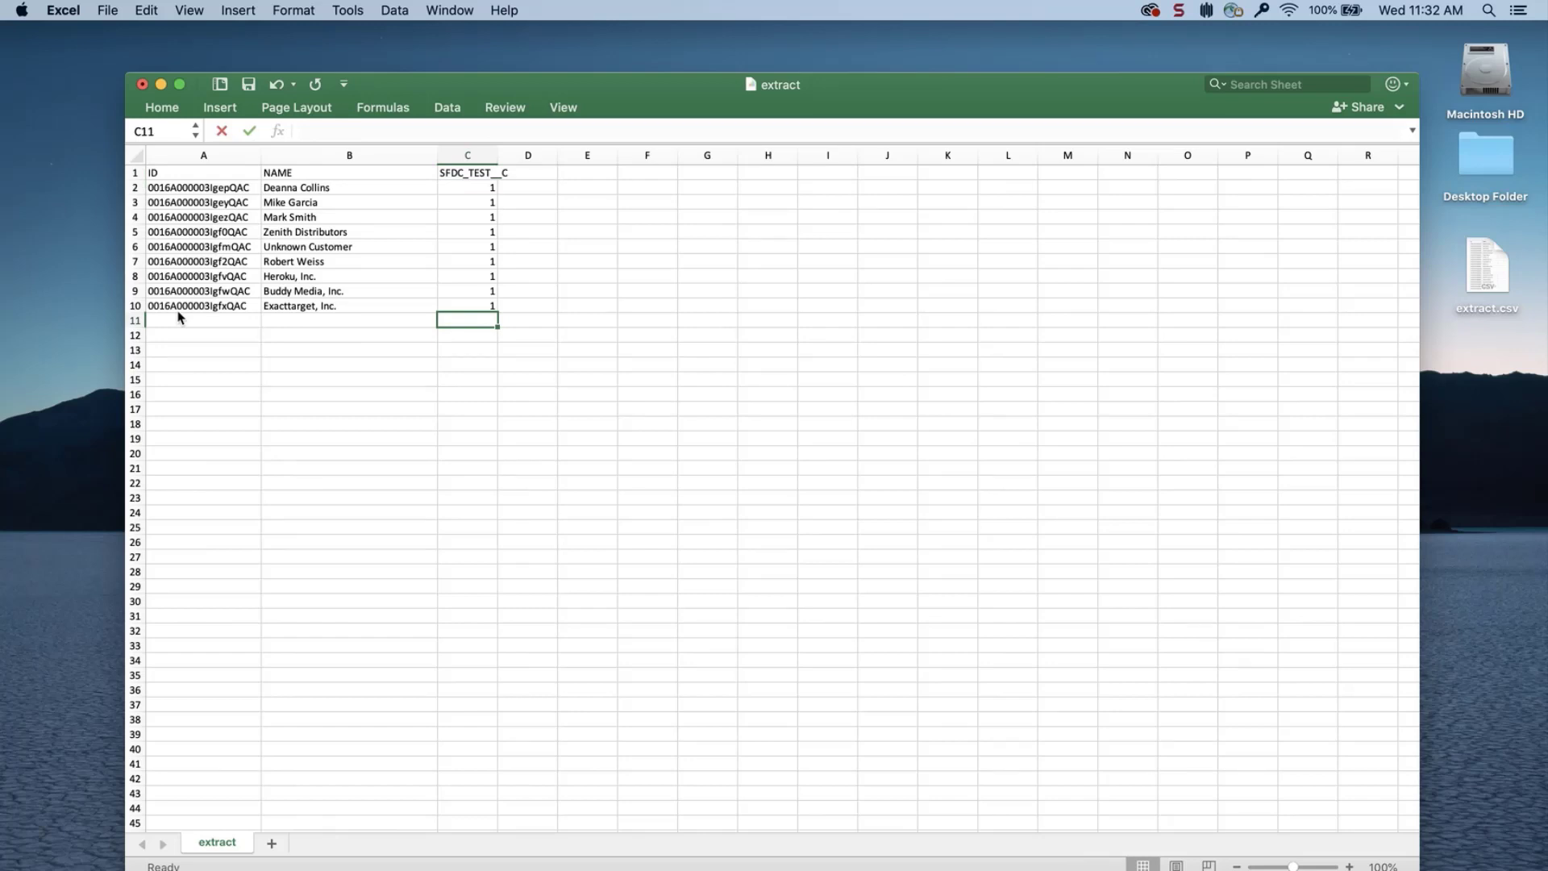
key(super+s)
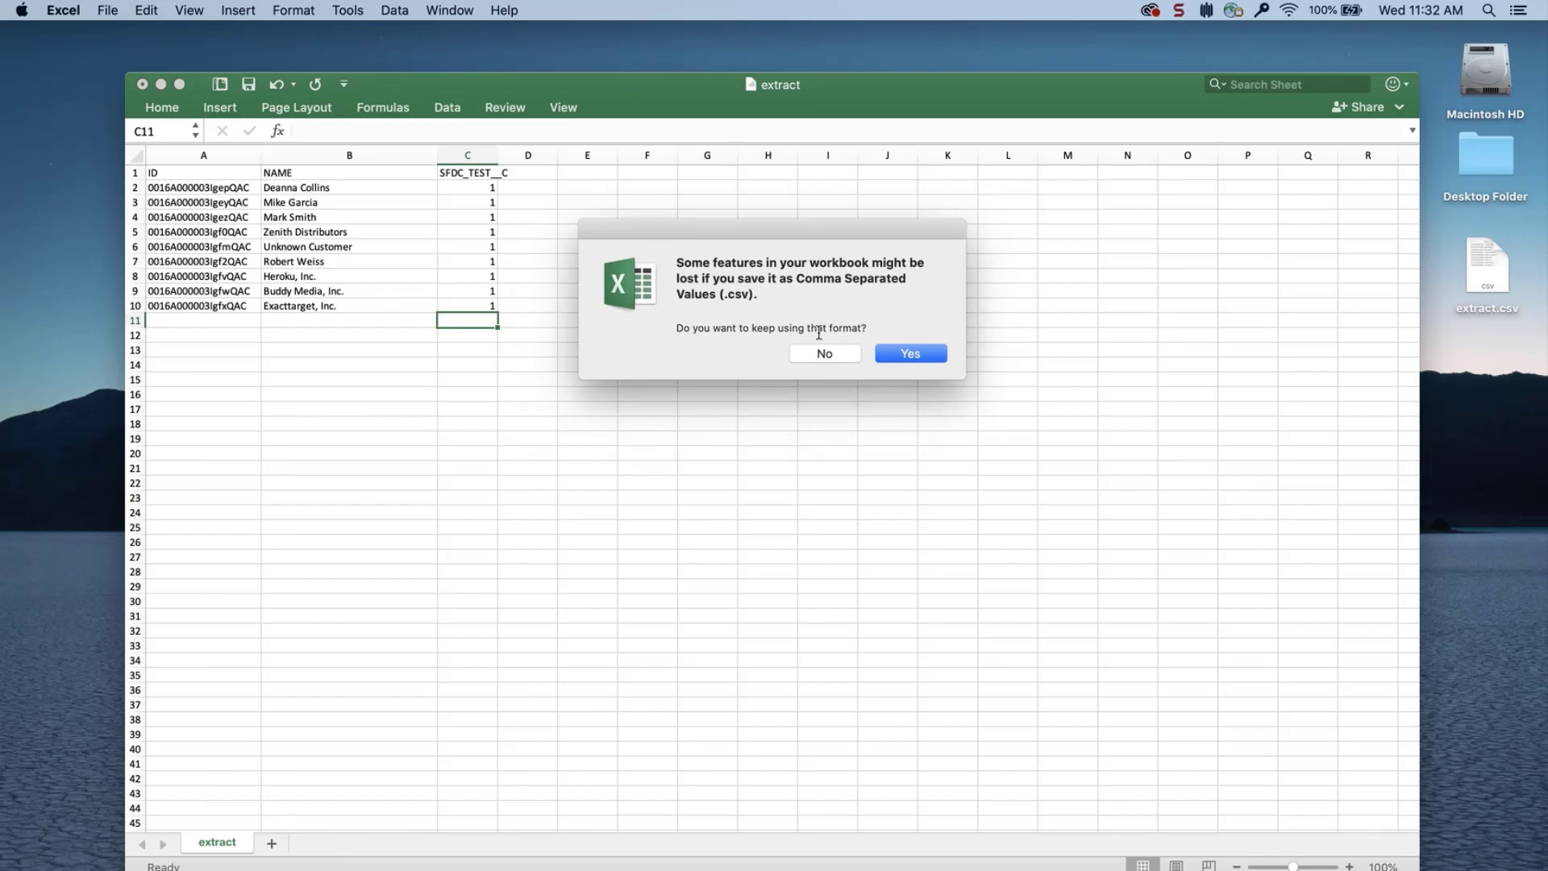
click(909, 354)
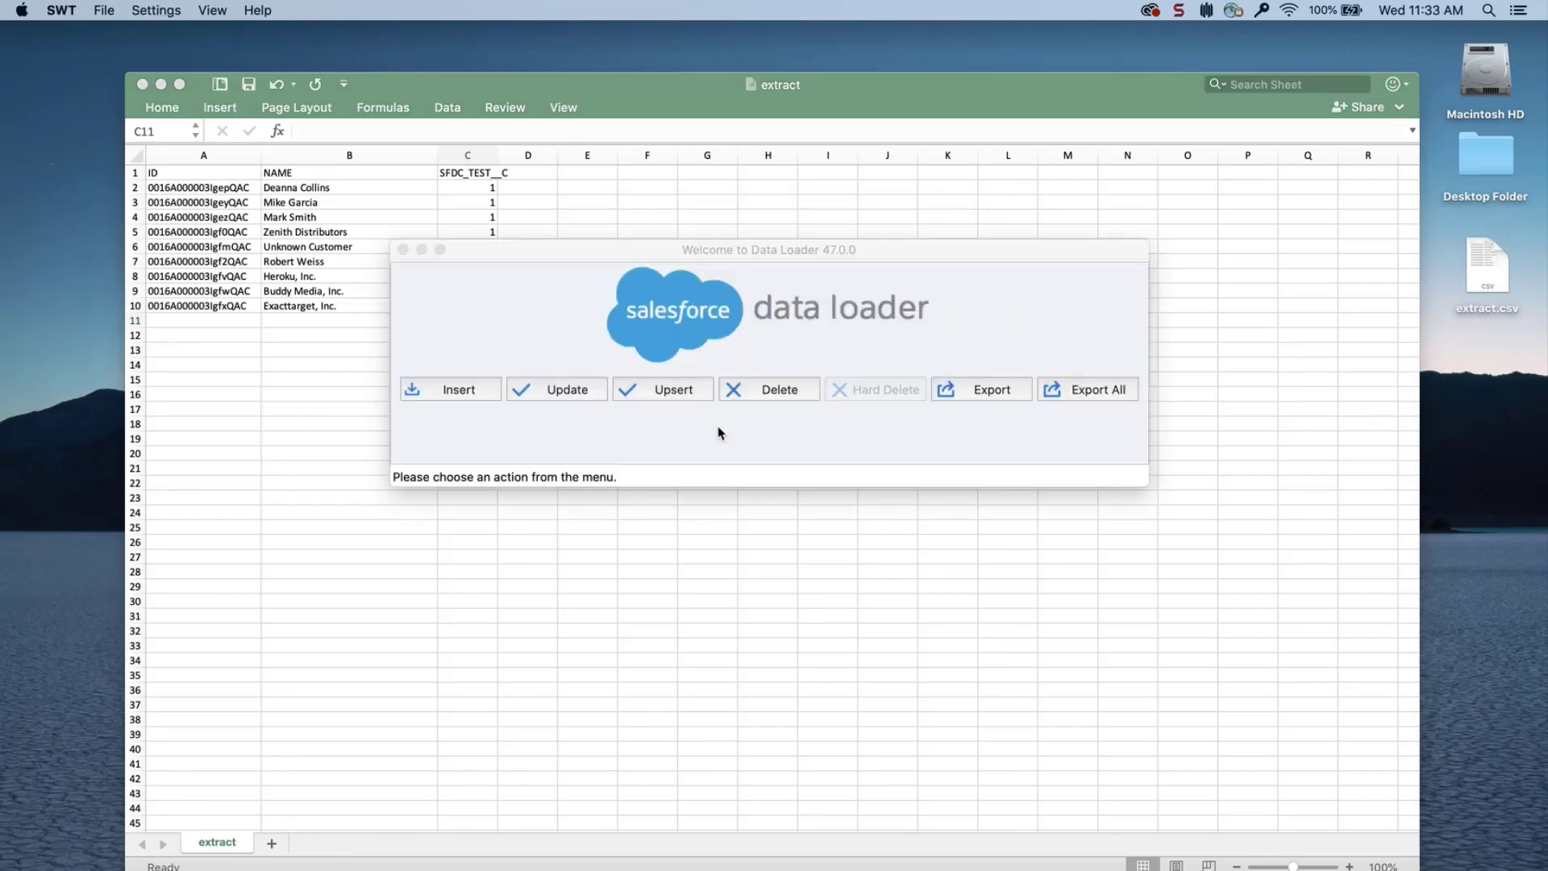
Step: Set up a Data Loader Account update from Desktop/extract.csv, initializing 9 records
click(564, 390)
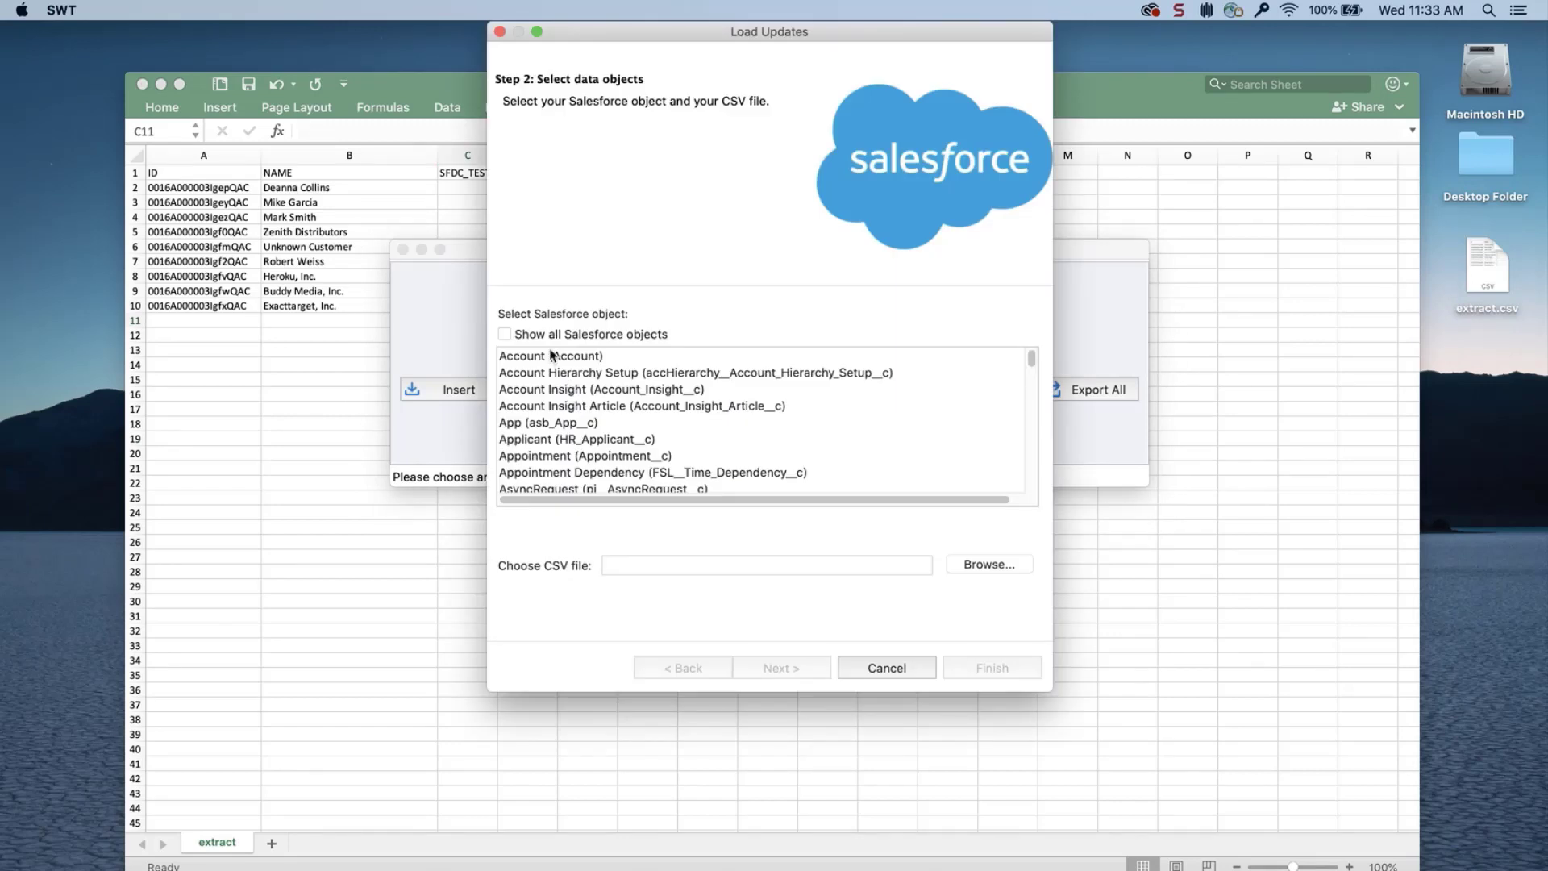
click(551, 356)
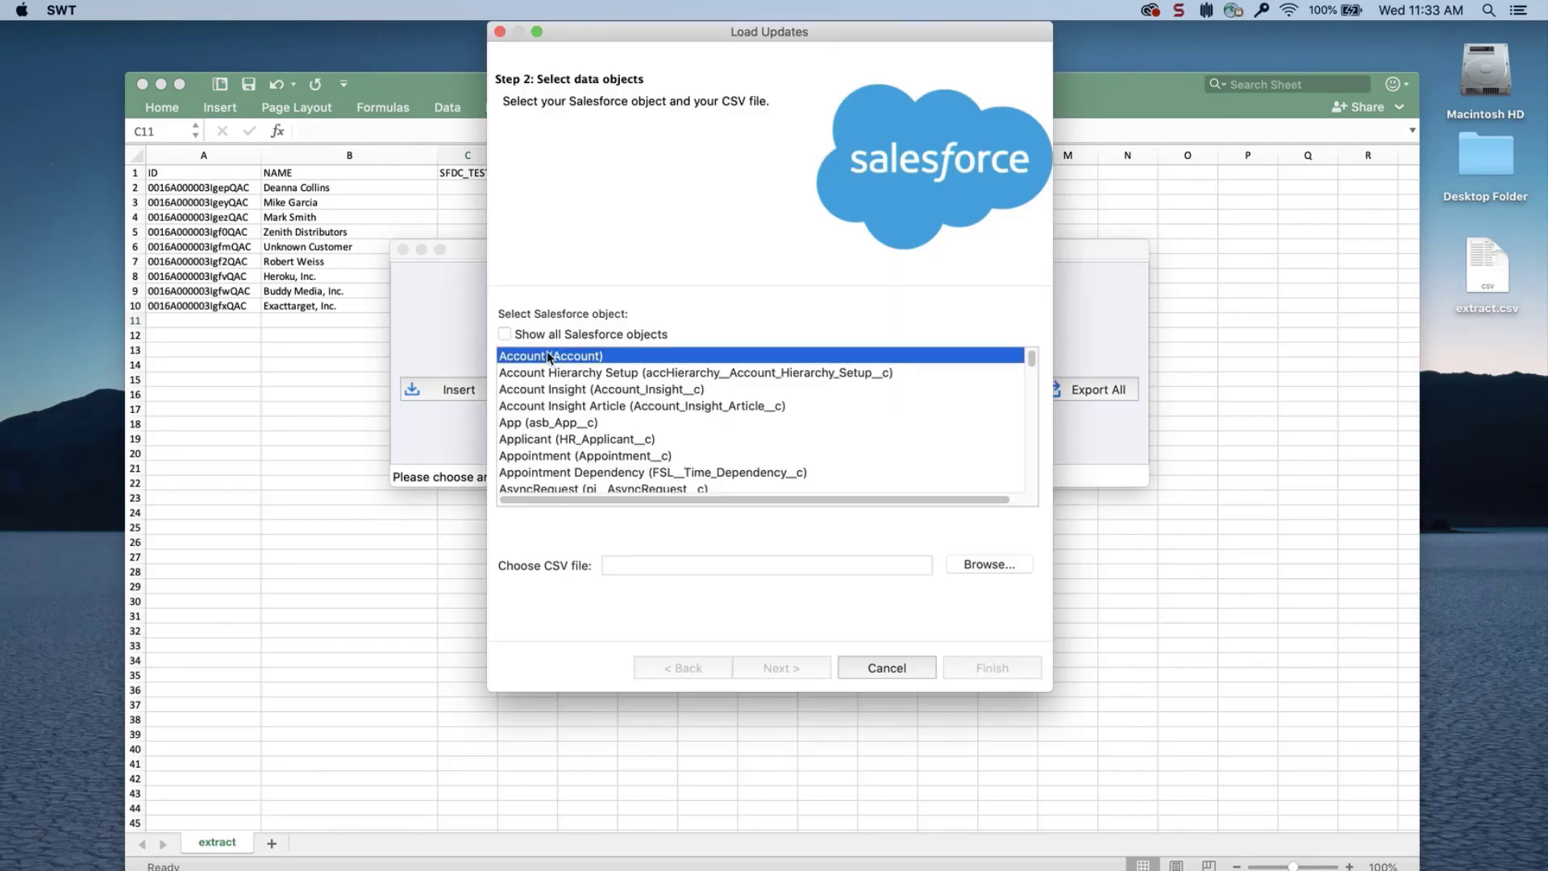
click(976, 567)
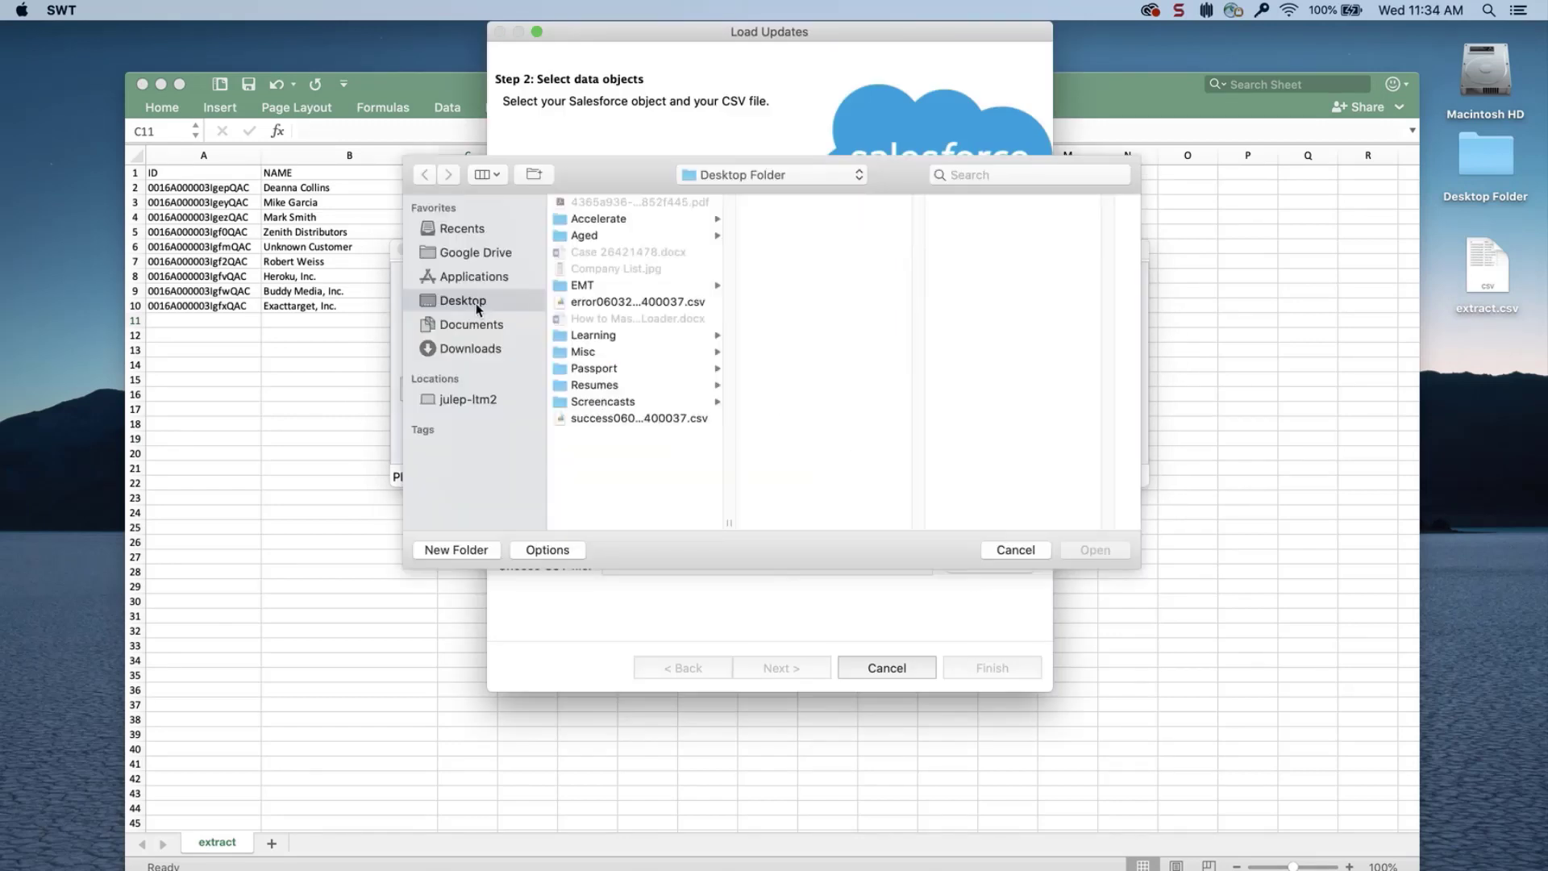
click(464, 301)
click(606, 220)
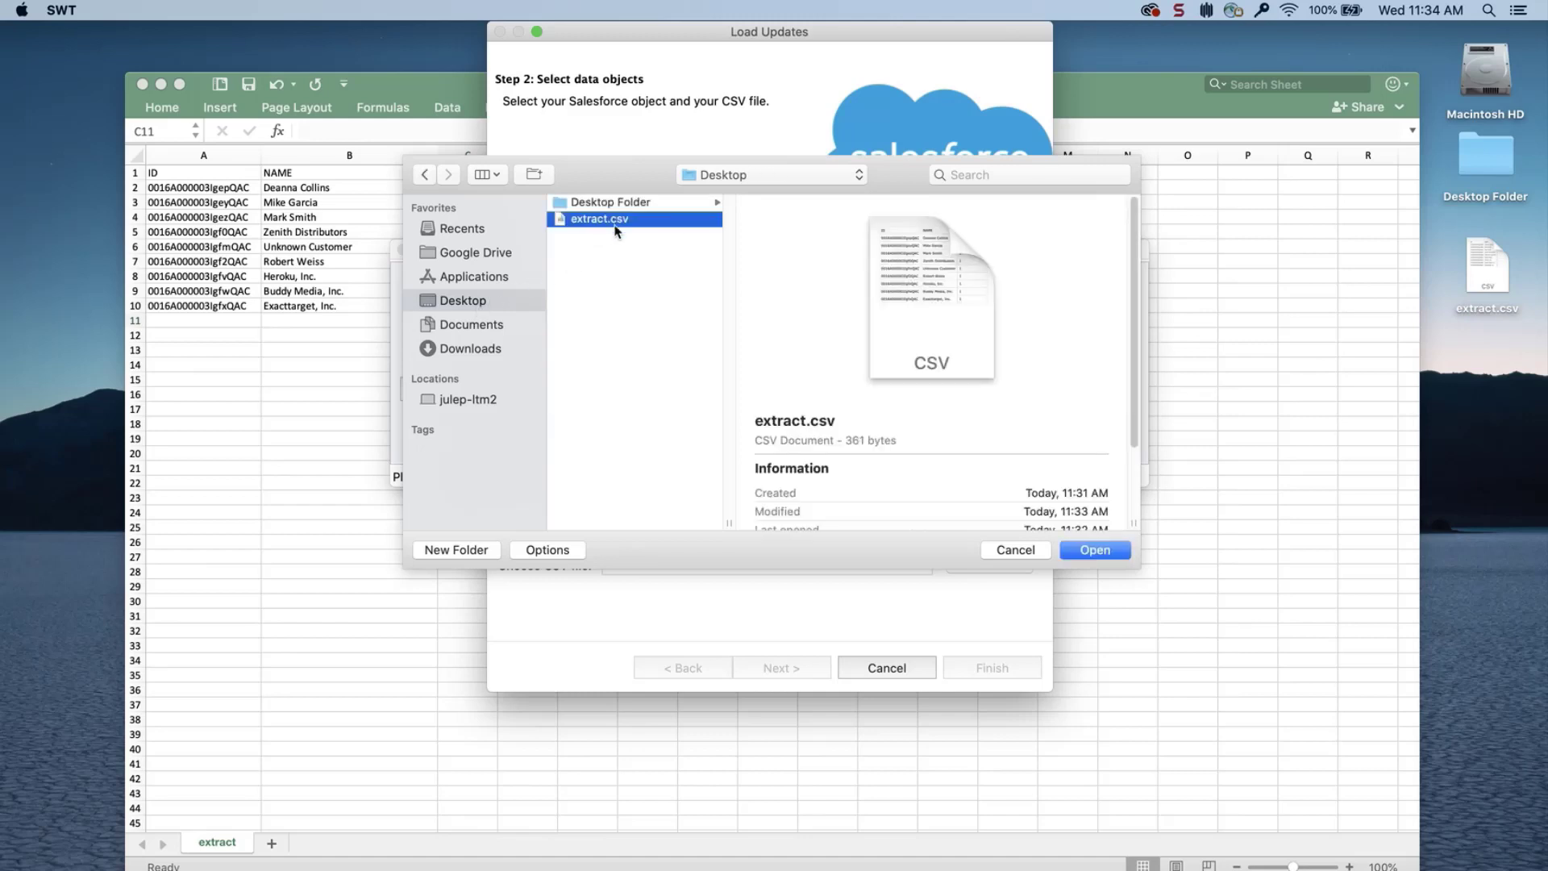
click(1078, 551)
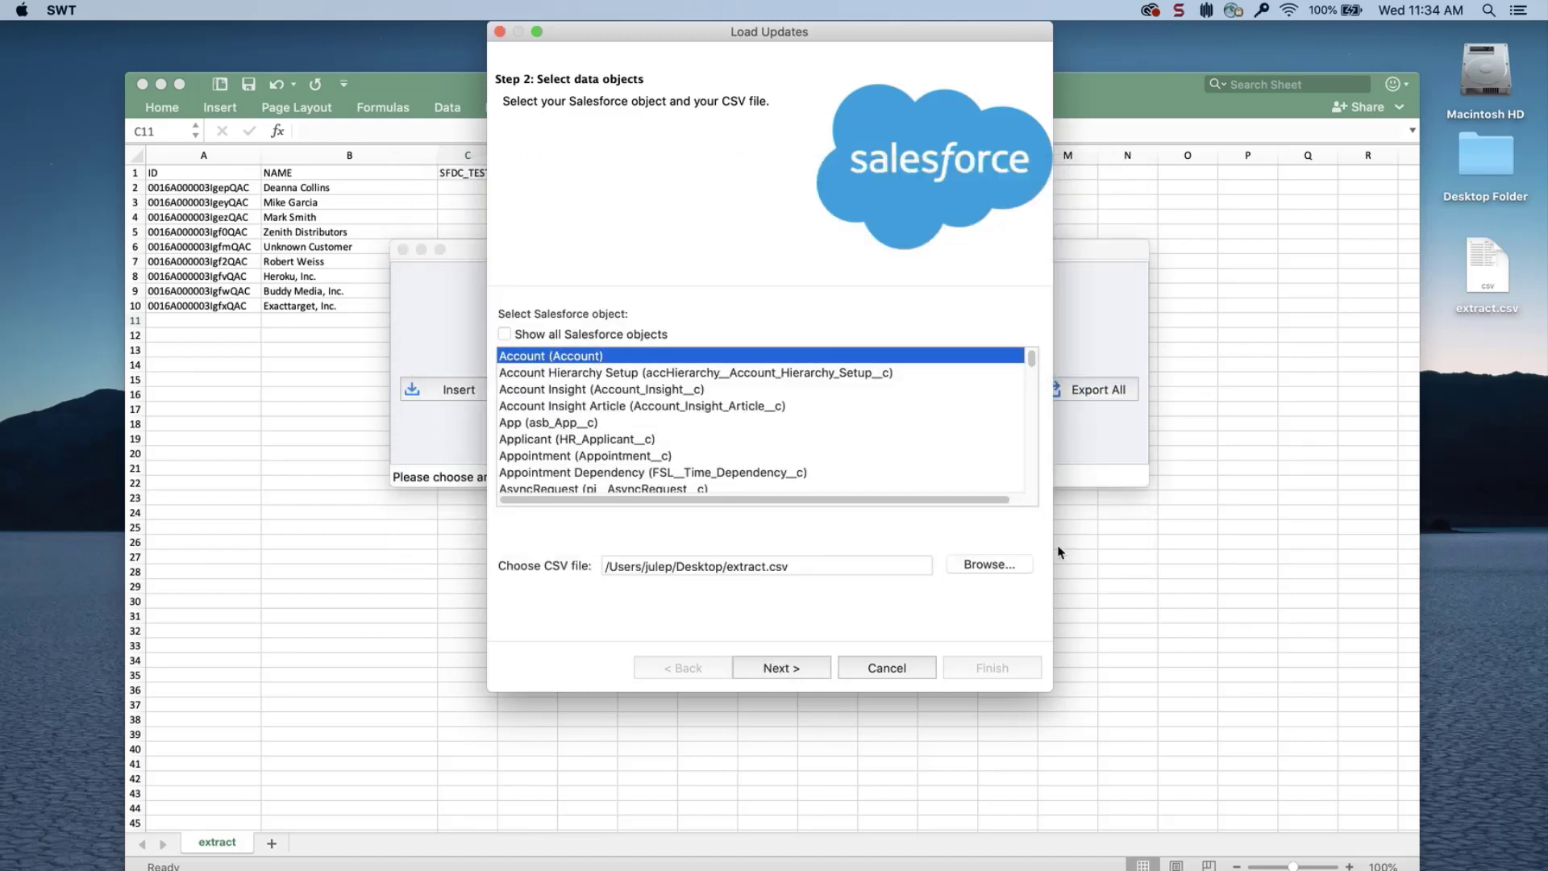
click(797, 669)
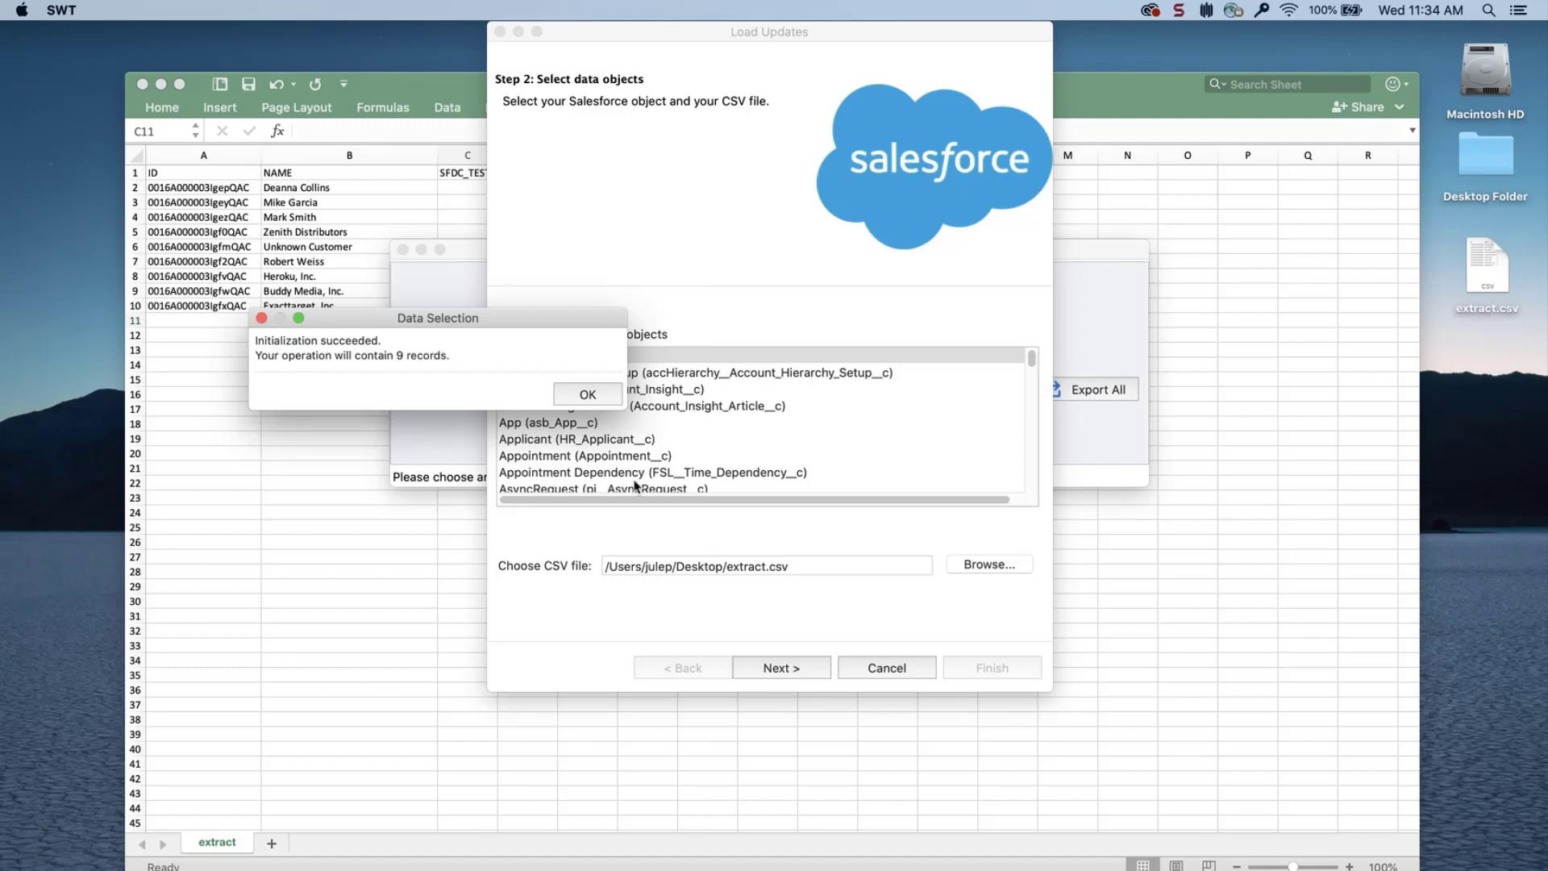
click(575, 390)
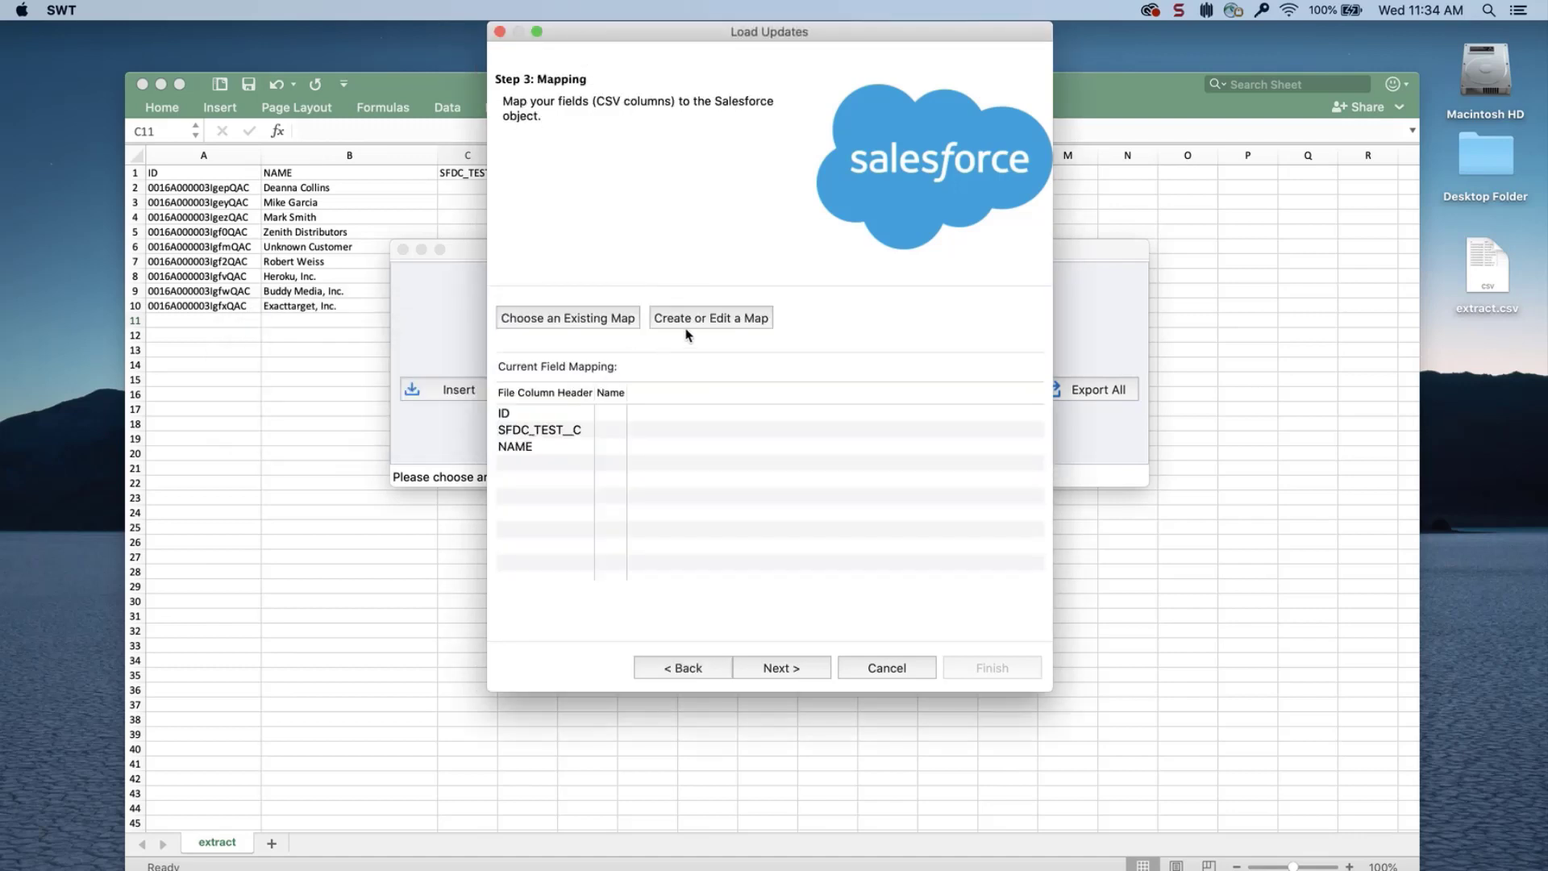
Step: Auto-match columns, then unmap NAME so only ID→Id and SFDC_TEST__C→SFDC_Test__c remain
click(691, 320)
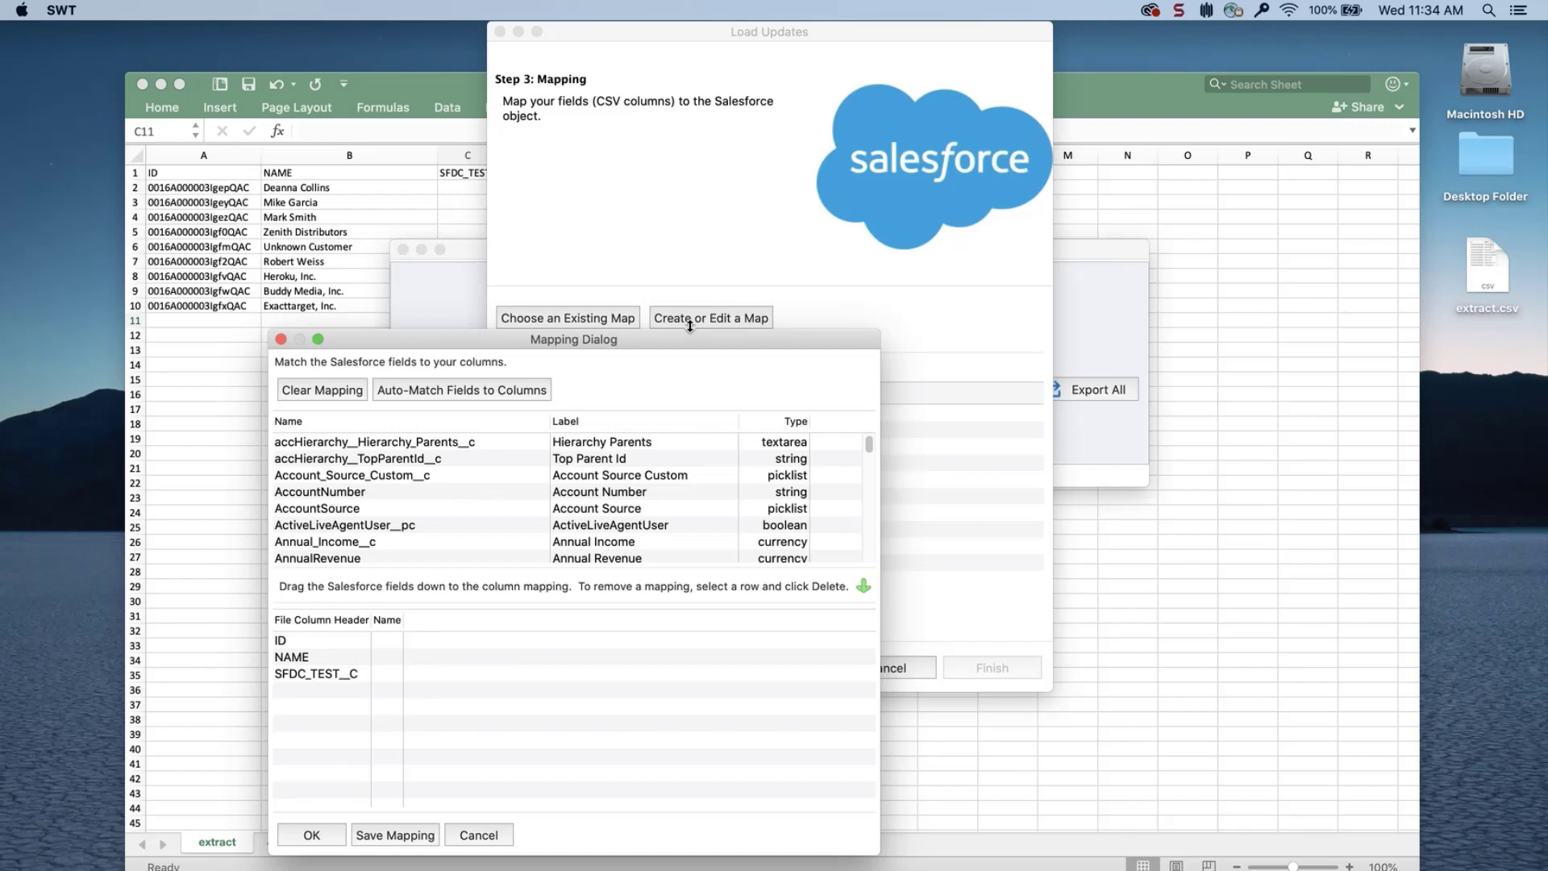
click(531, 390)
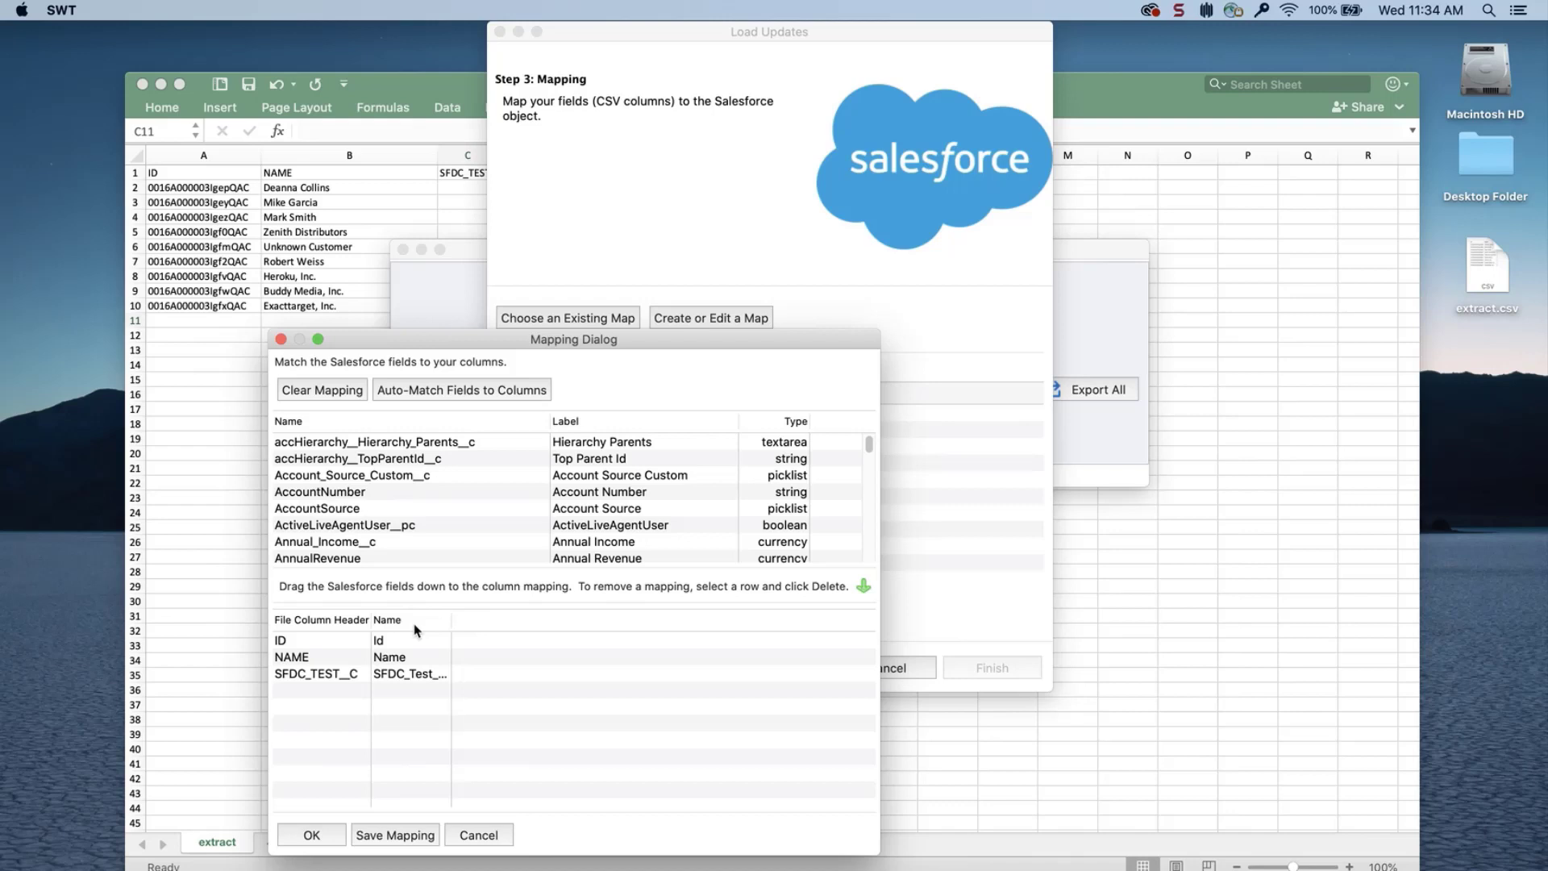
click(407, 658)
drag(407, 658, 447, 542)
click(312, 834)
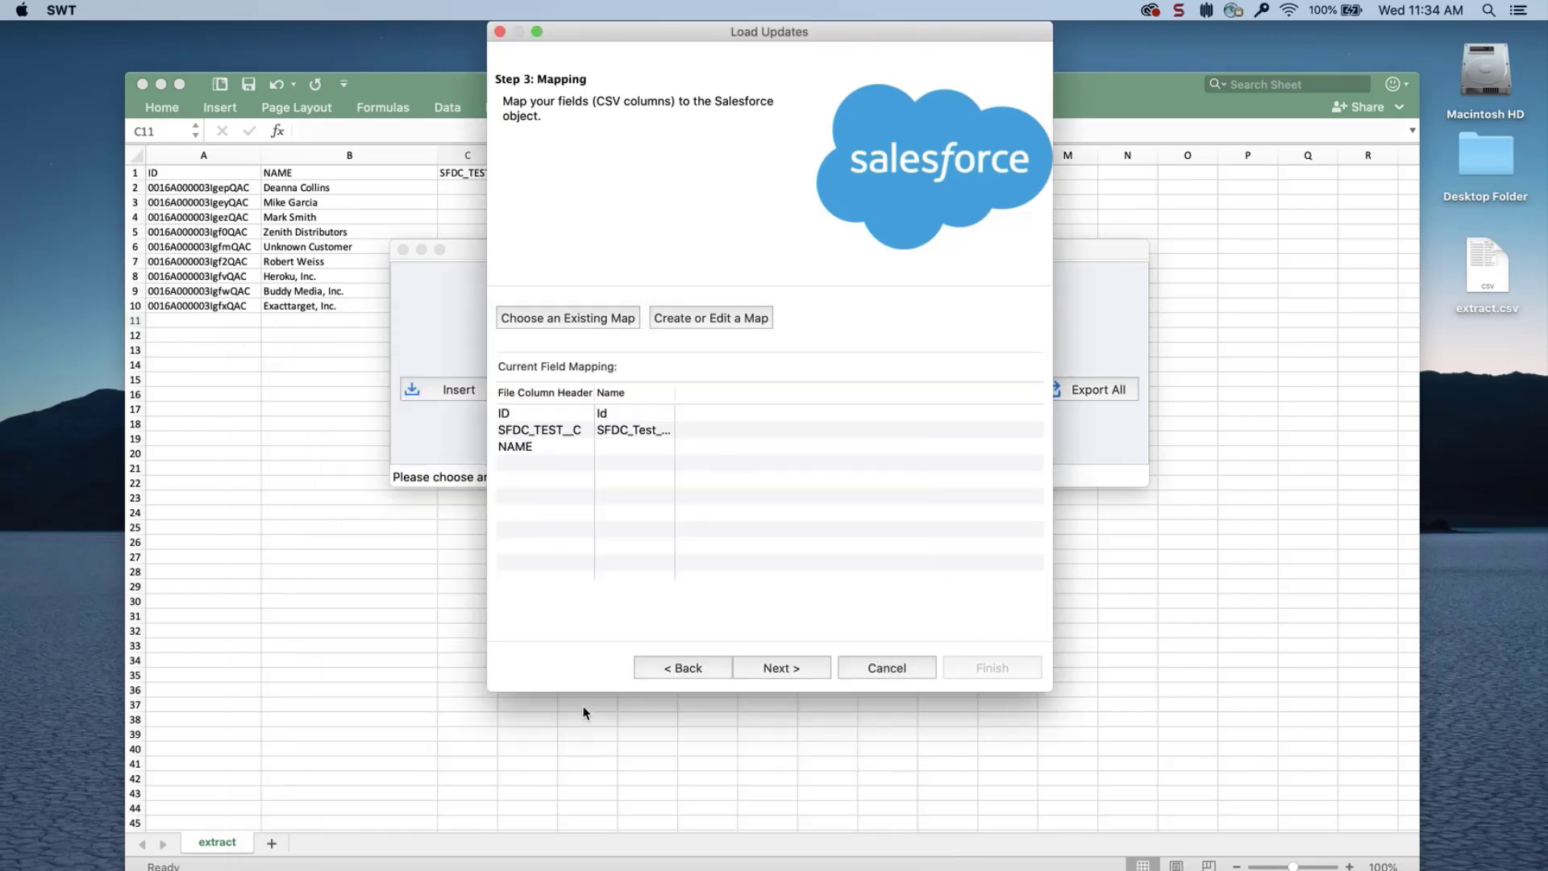
click(779, 667)
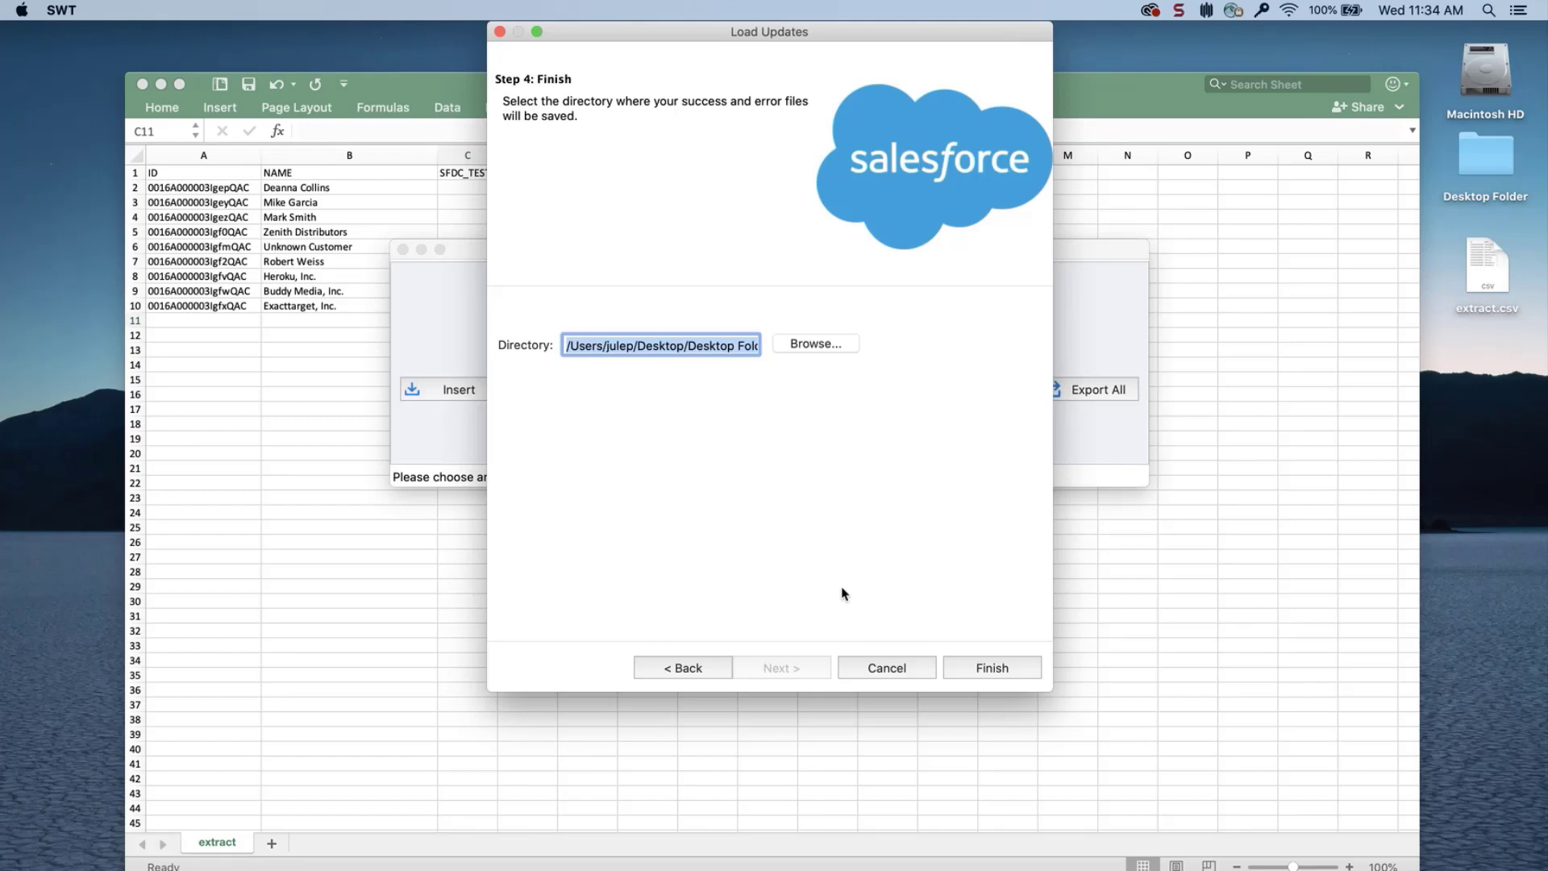
Step: Finish and confirm the update of the 9 existing Account records
click(989, 672)
click(919, 342)
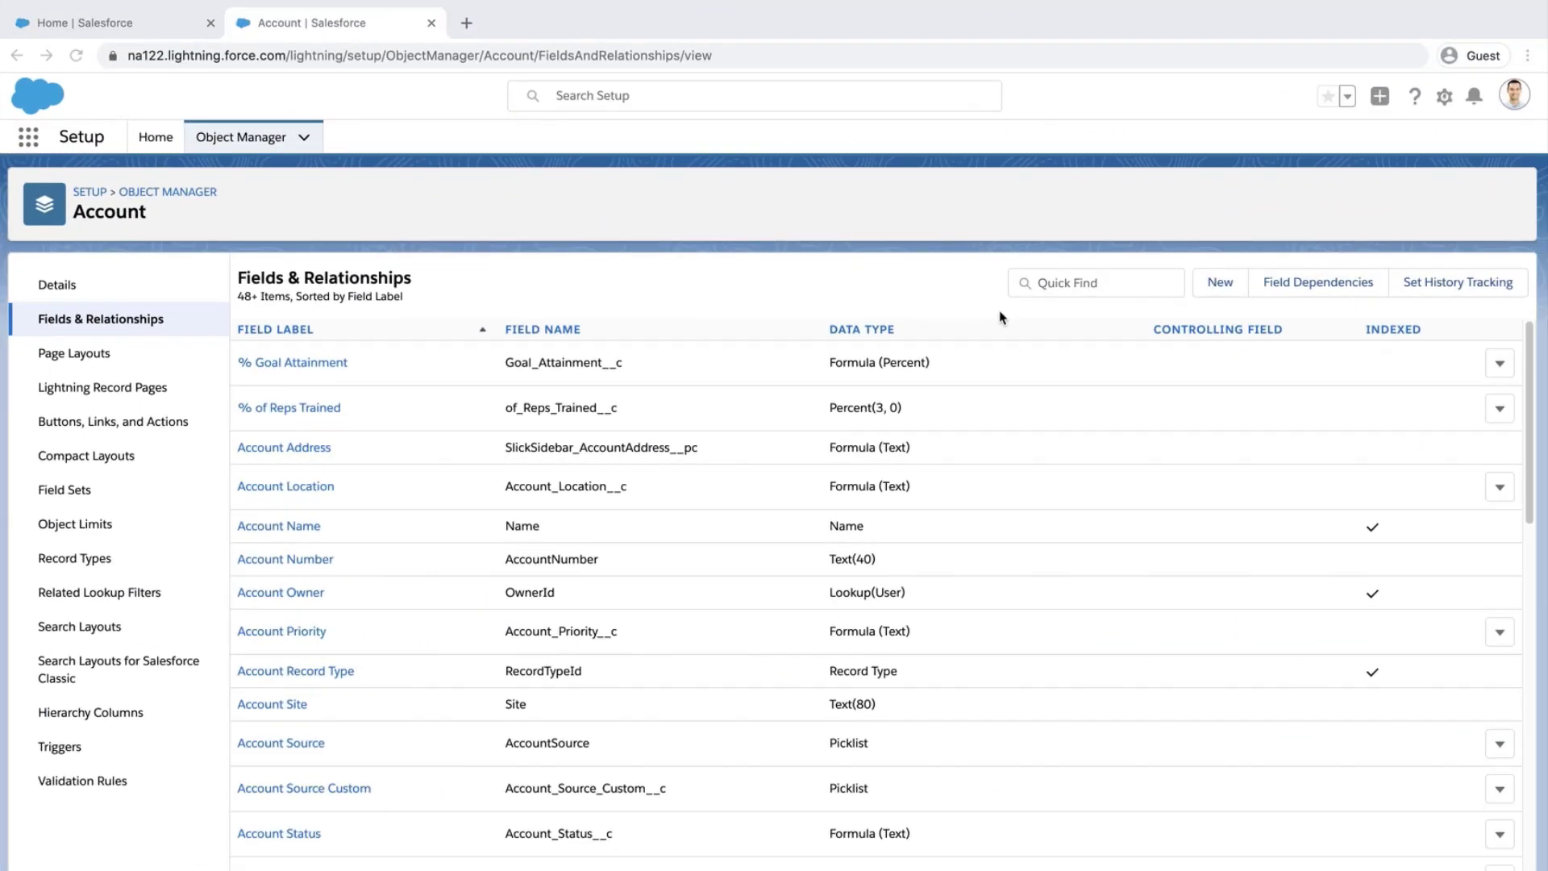
Step: Search Setup Quick Find for 'model' and open Territory Models
click(1445, 97)
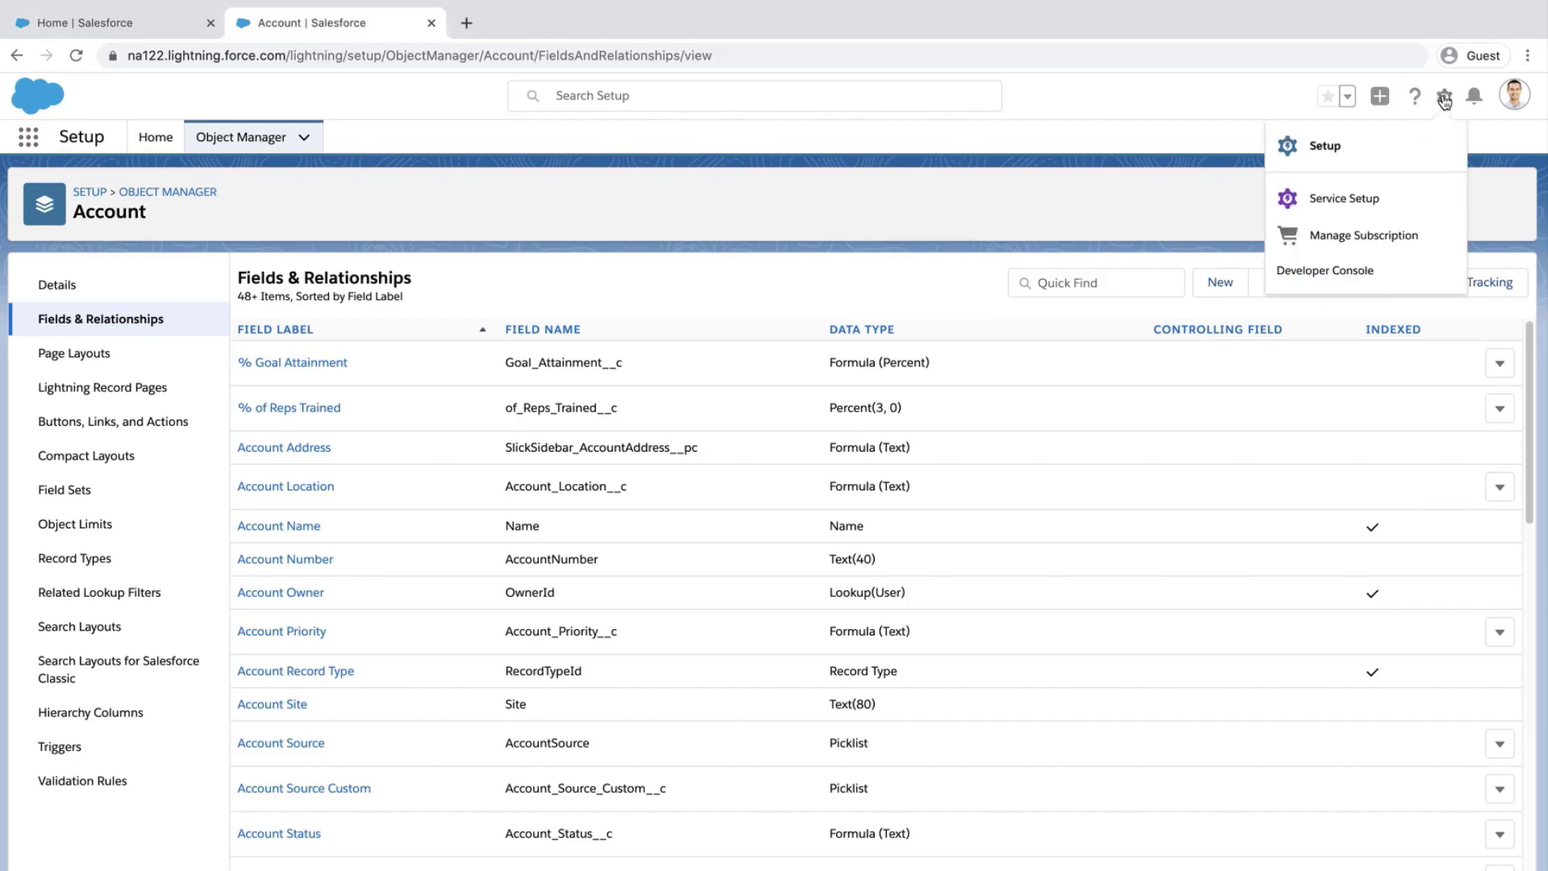
click(1378, 142)
click(131, 192)
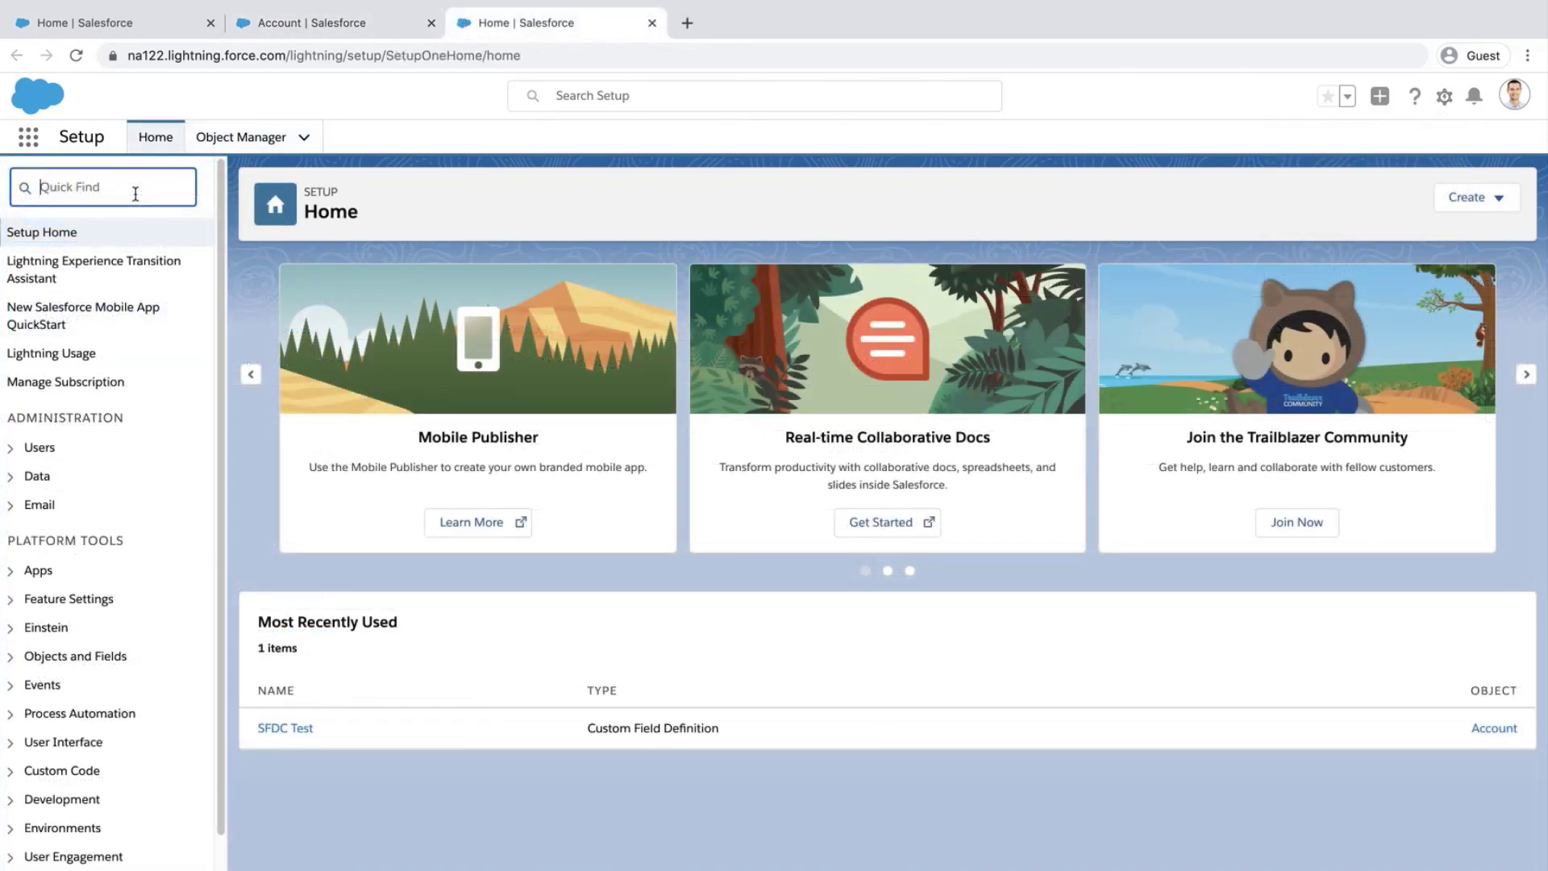
text(model)
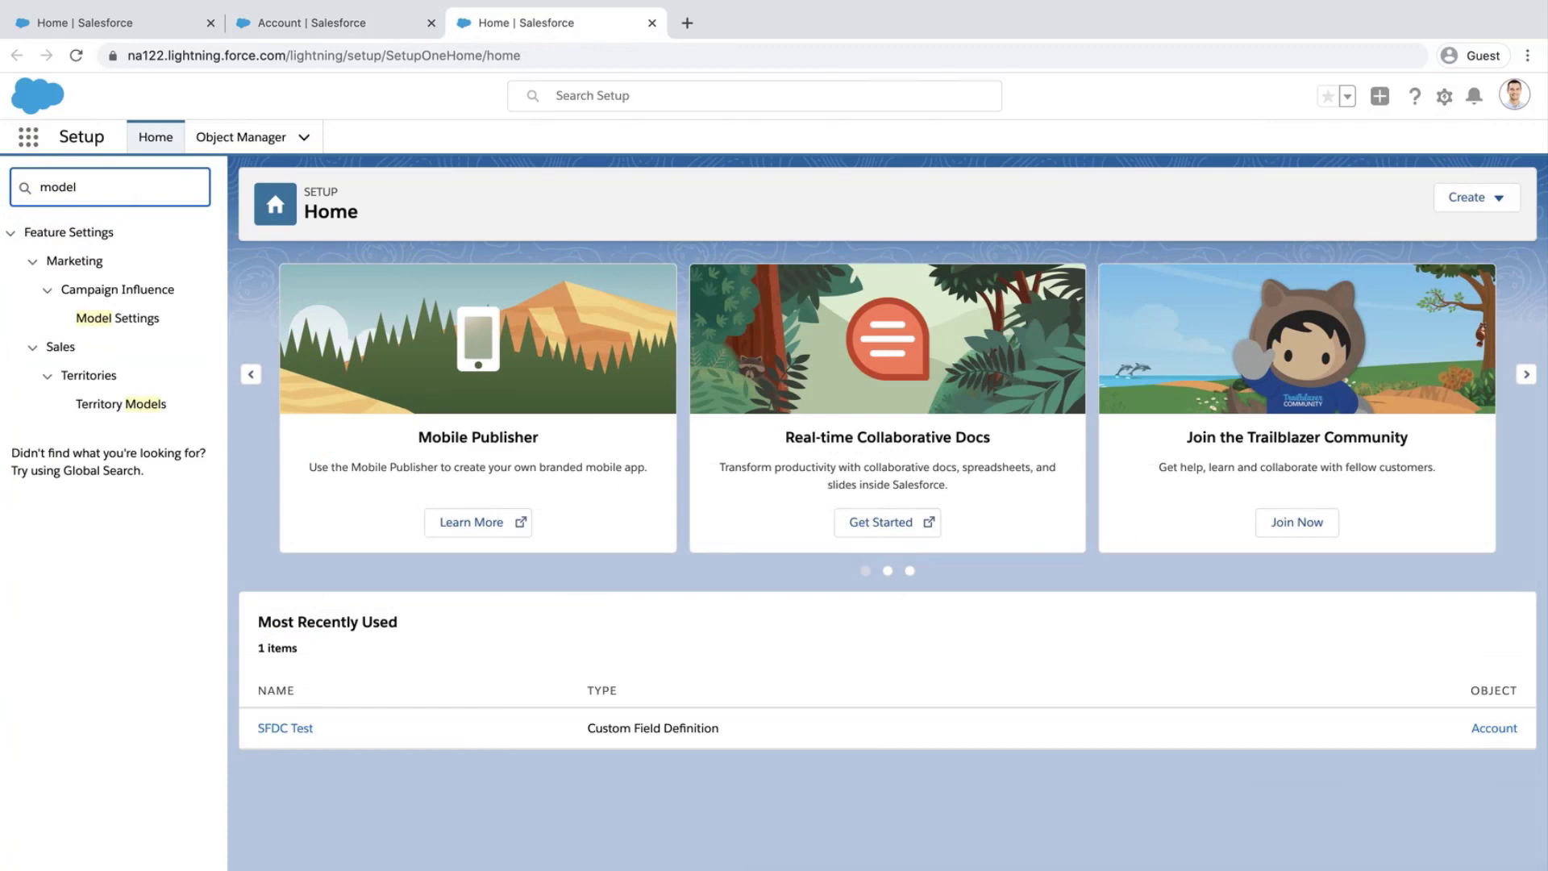
click(125, 403)
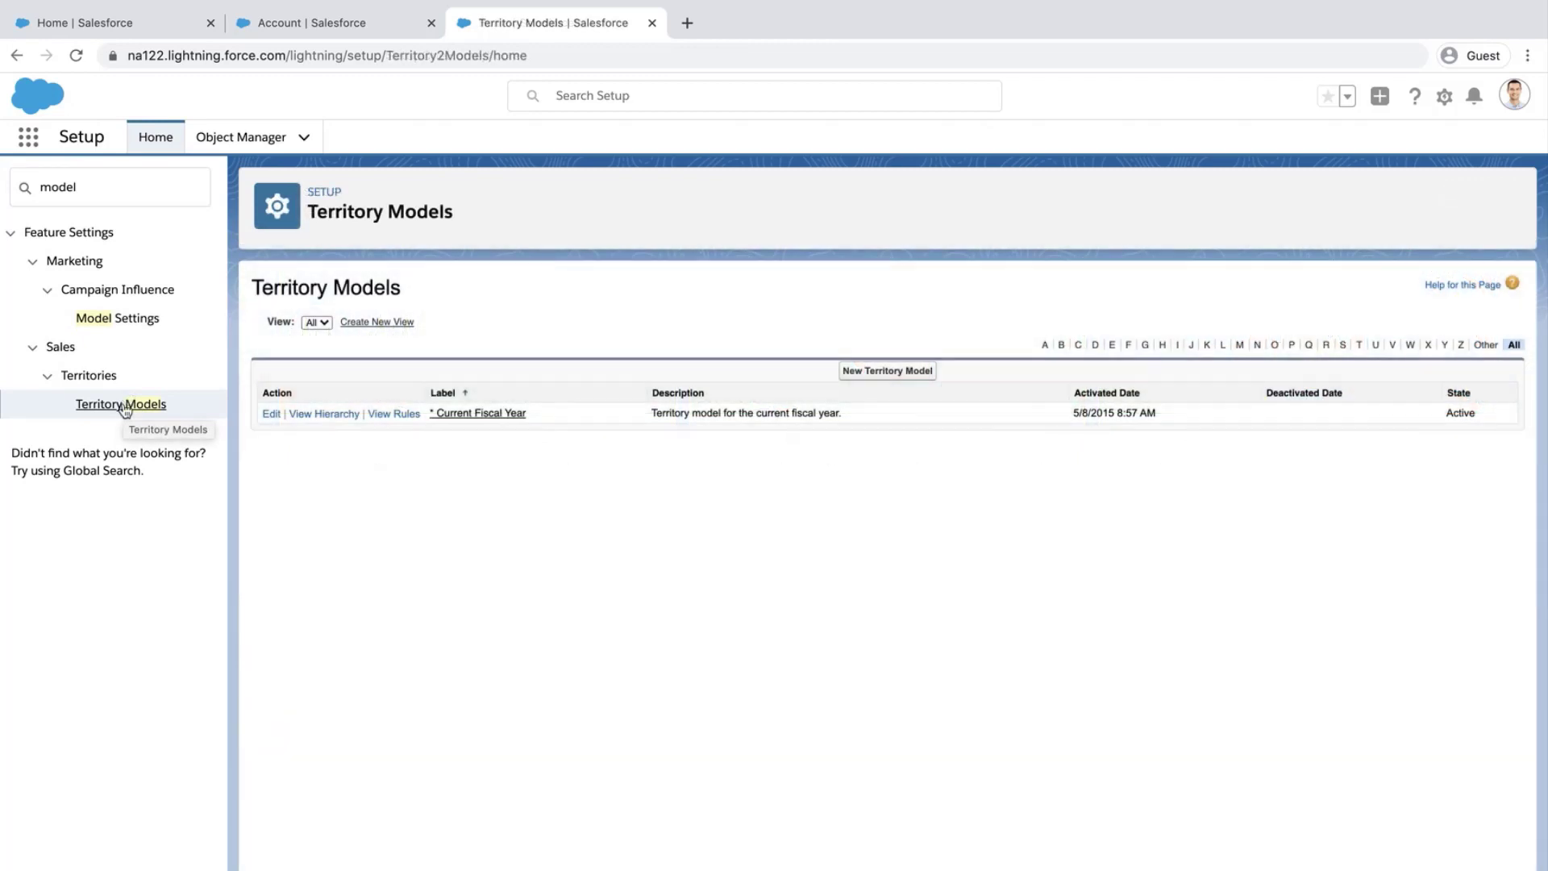
Step: Open Outside Territory from the Current Fiscal Year hierarchy and scroll through its details
click(320, 415)
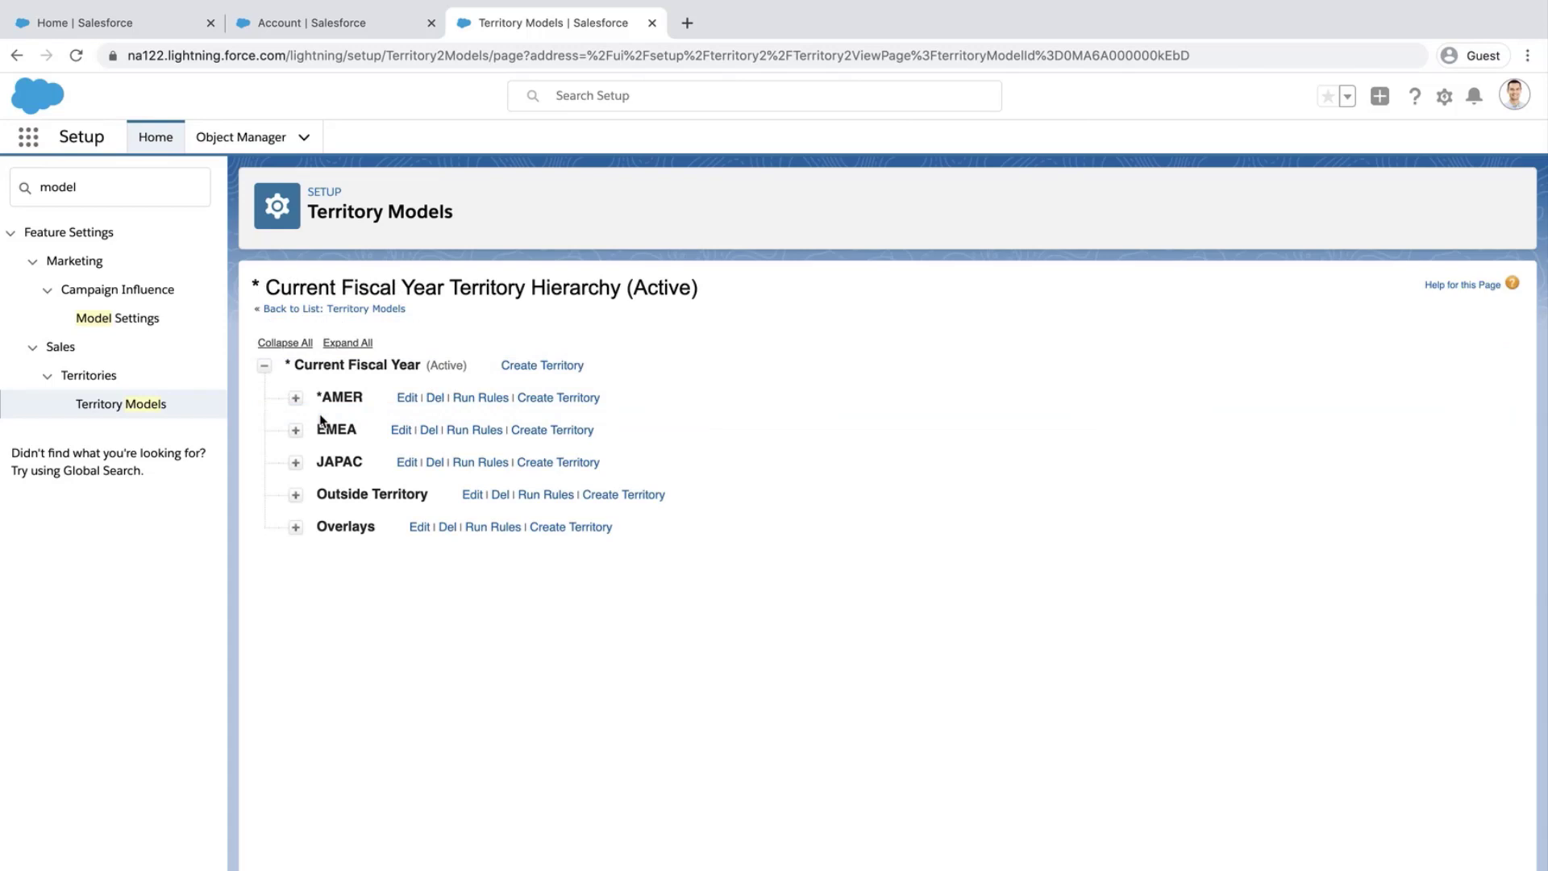
click(343, 551)
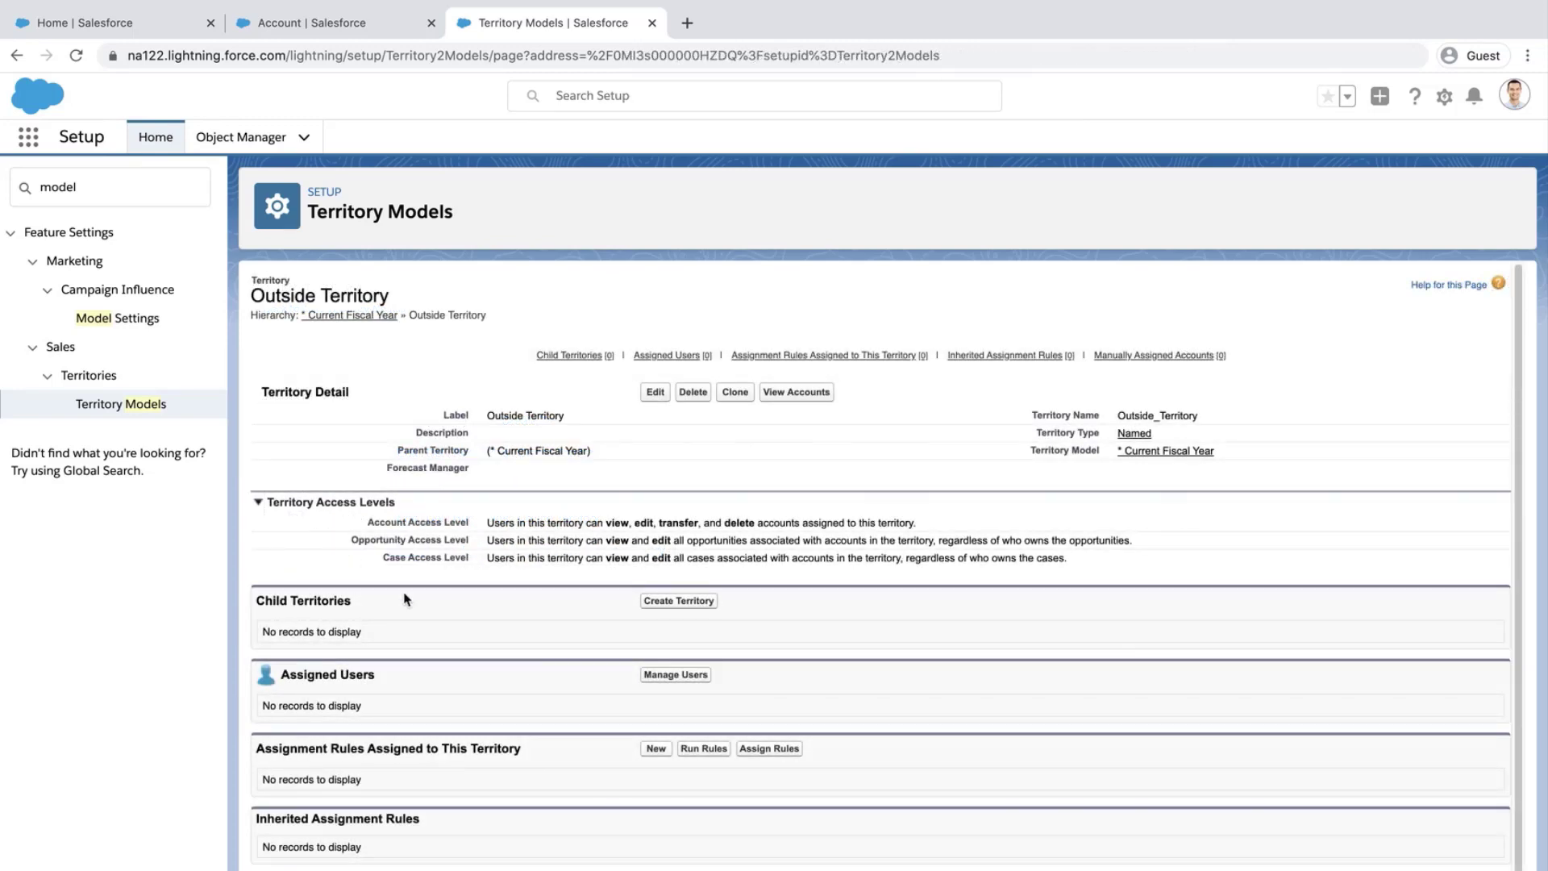
scroll(595, 783, down, 1)
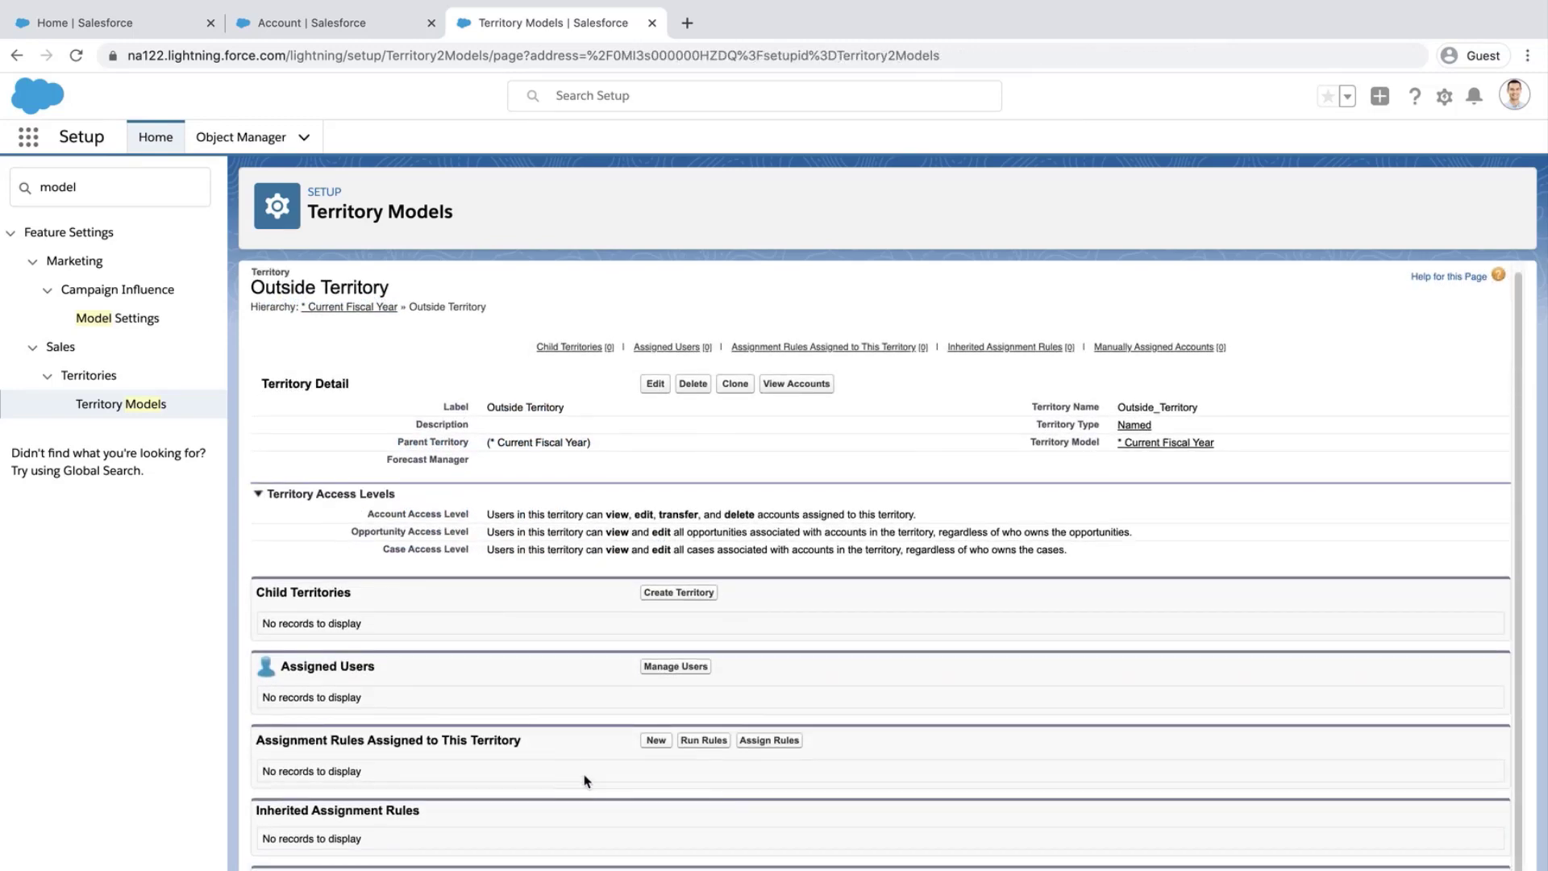
Step: Create and save assignment rule 'New' for Outside Territory, marked Active, with Account: SFDC Test equals 1
click(655, 739)
text(New)
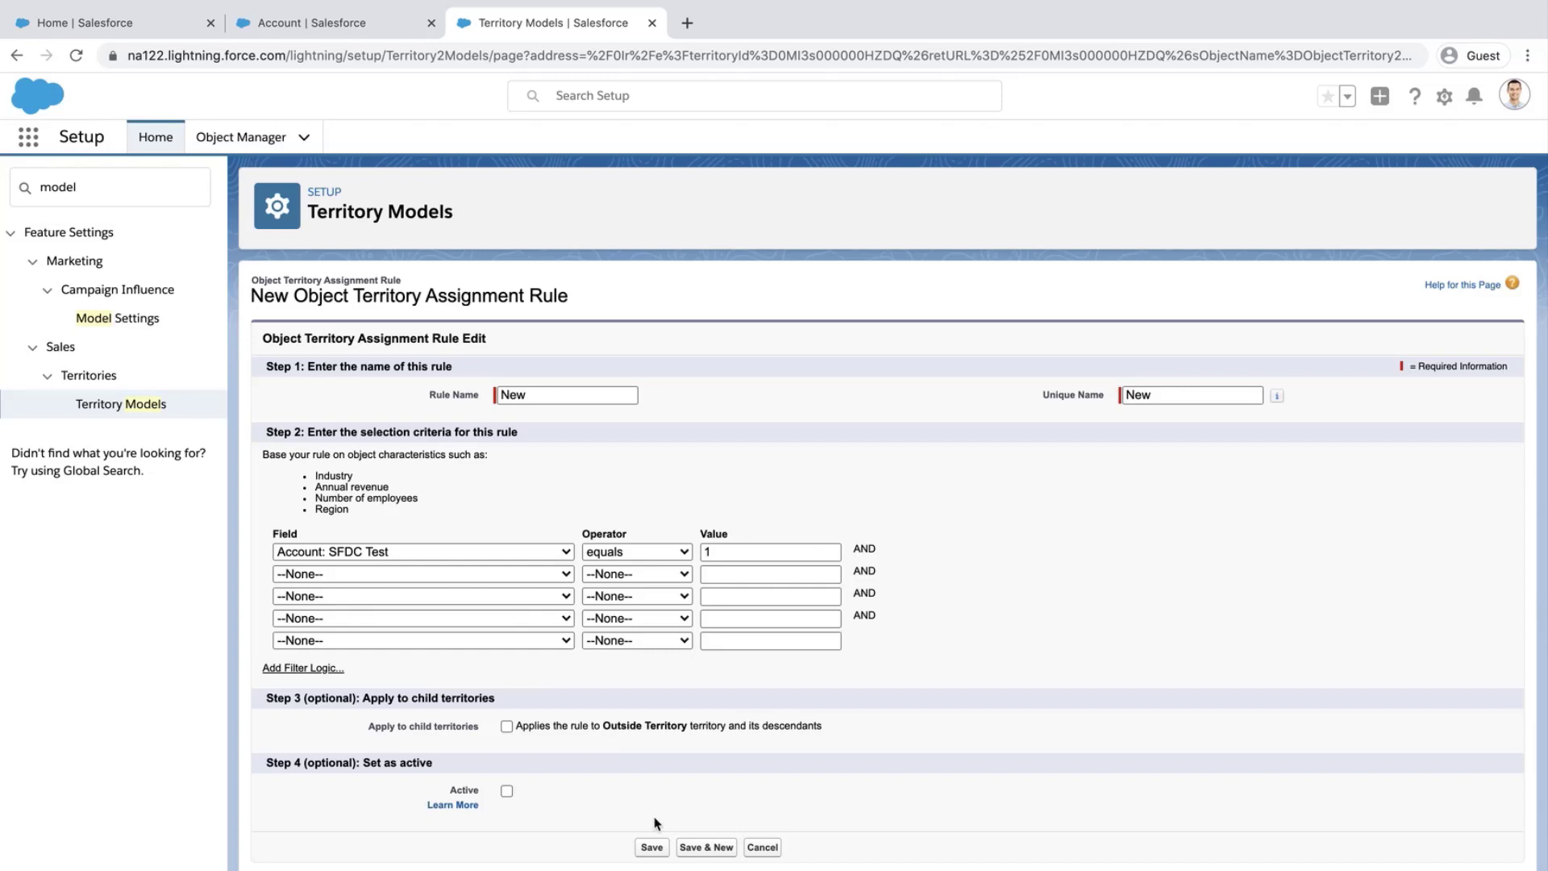
click(507, 792)
click(654, 849)
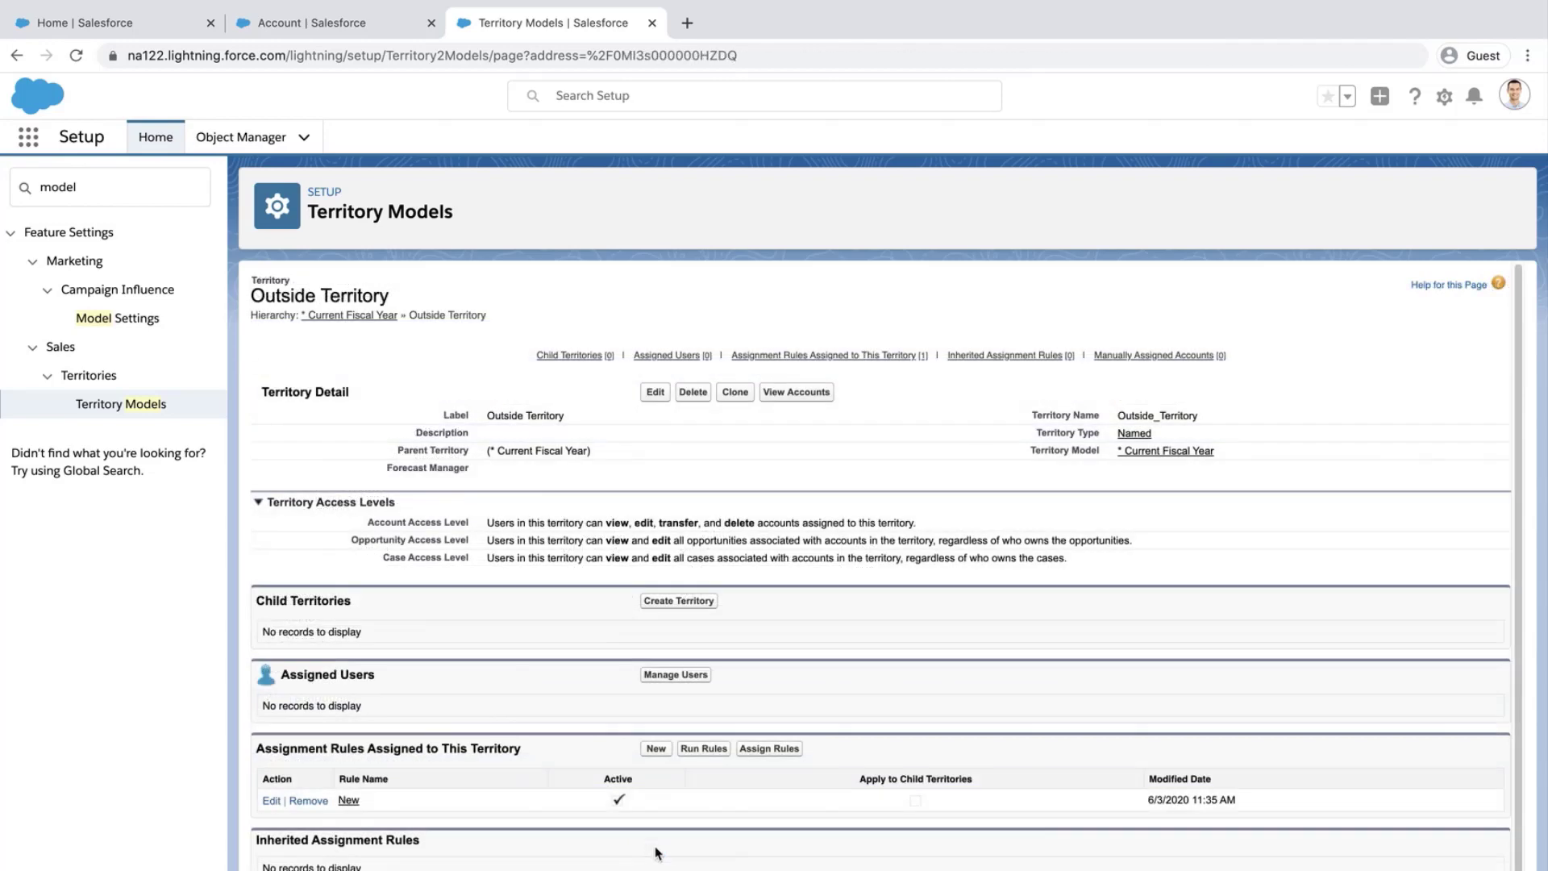